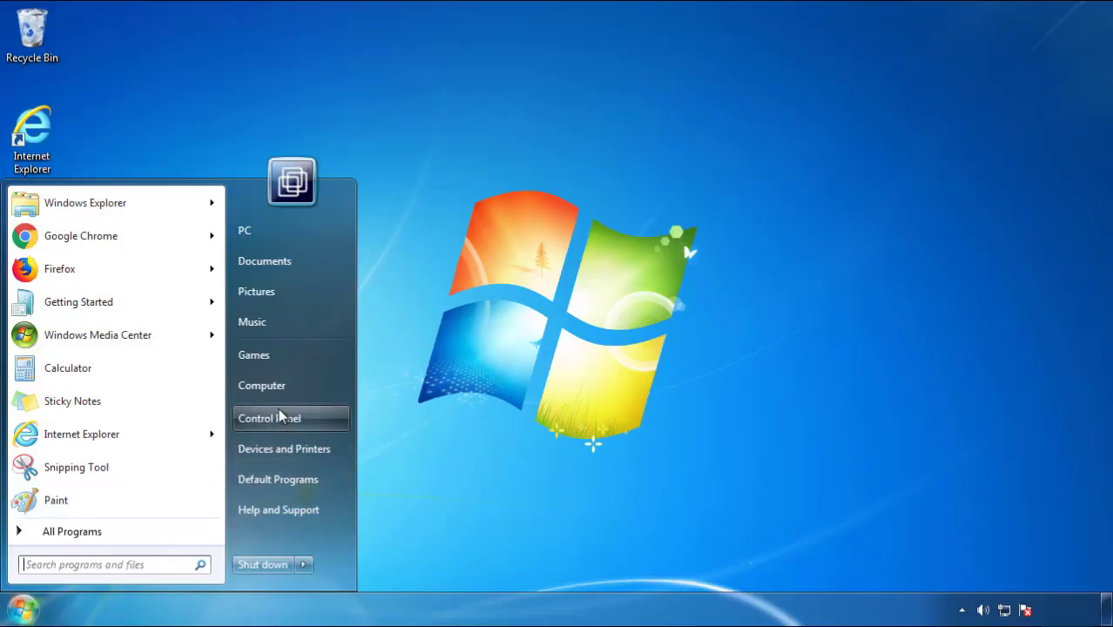
Open the Control Panel's list of installed programs and sort it by installation date, newest first.
{"action": "left_click", "coordinate": [280, 416]}
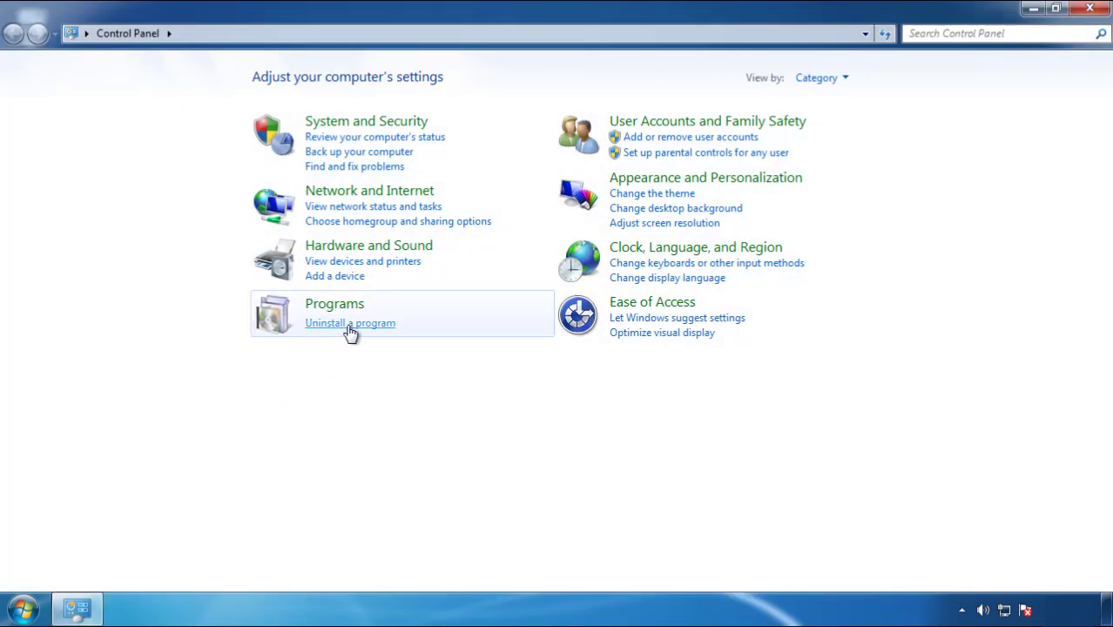
{"action": "left_click", "coordinate": [350, 332]}
{"action": "left_click", "coordinate": [652, 165]}
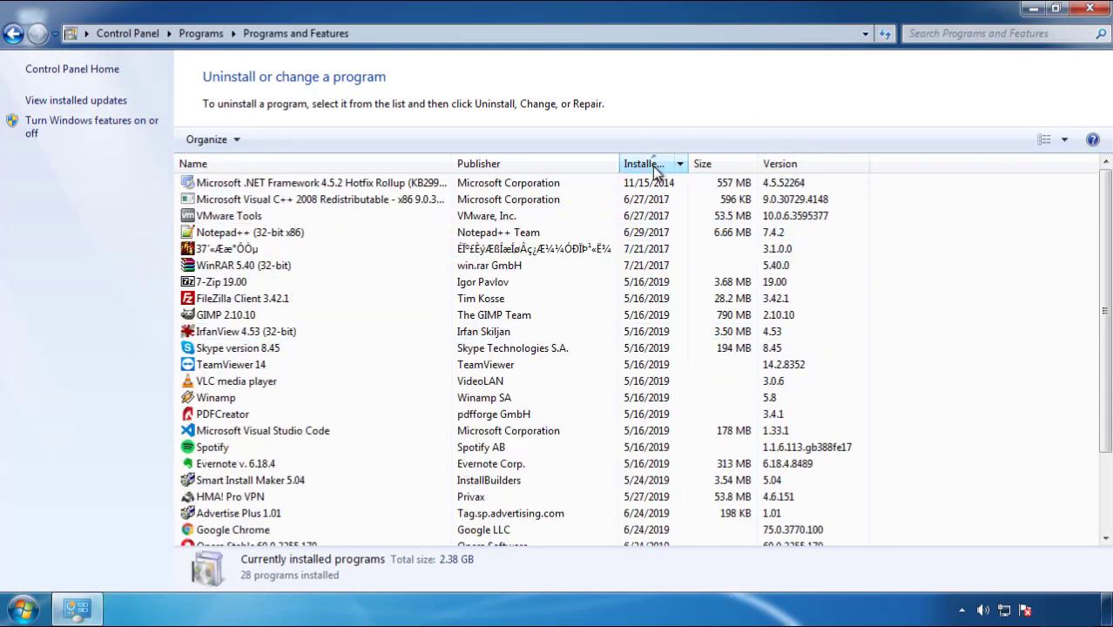
{"action": "left_click", "coordinate": [651, 166]}
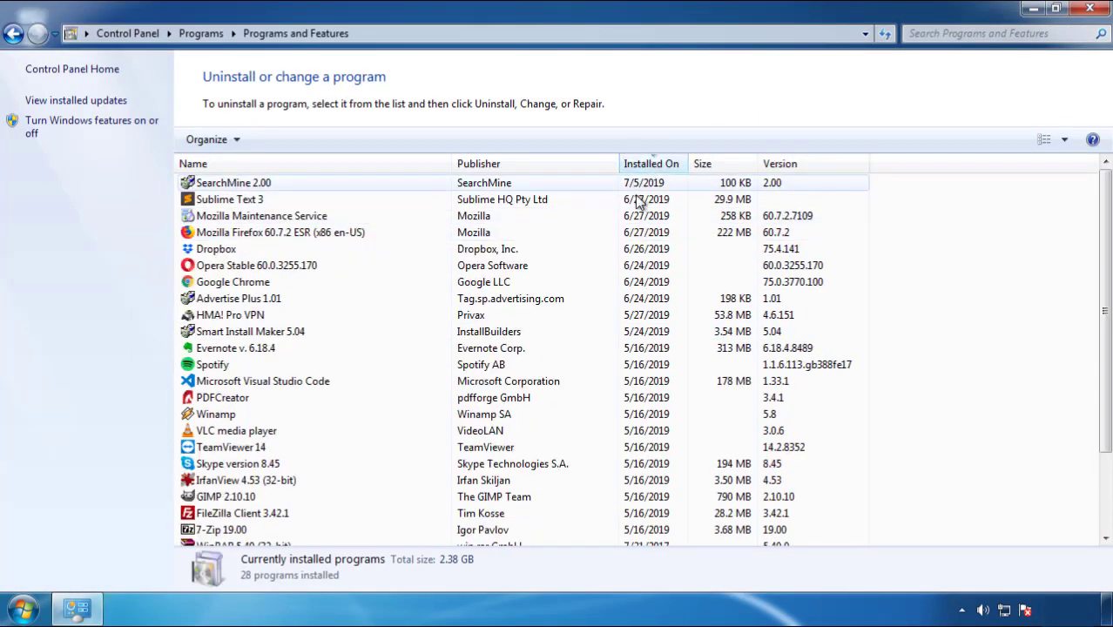
Uninstall SearchMine 2.00 from the computer and close the installed programs window.
{"action": "left_click", "coordinate": [234, 185]}
{"action": "left_click", "coordinate": [277, 139]}
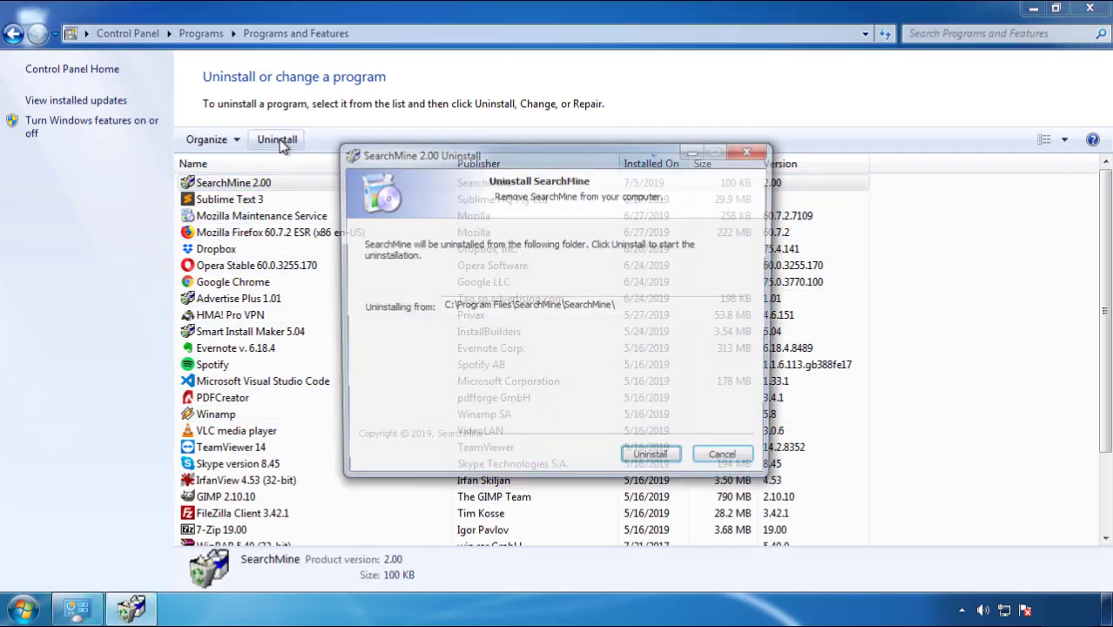
{"action": "left_click", "coordinate": [649, 462]}
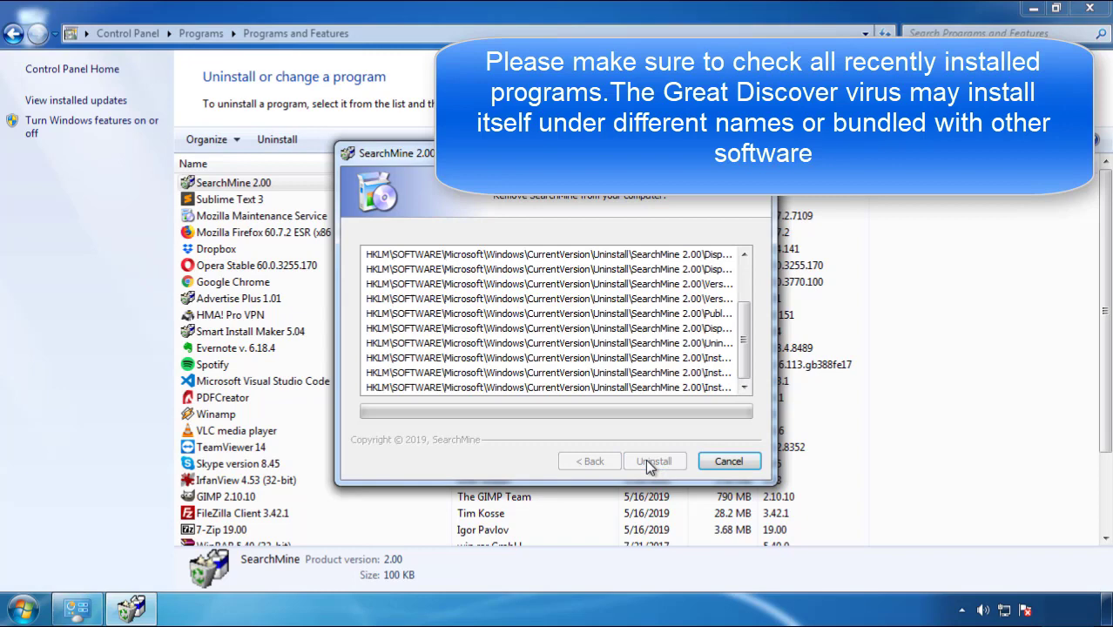
{"action": "left_click", "coordinate": [646, 460]}
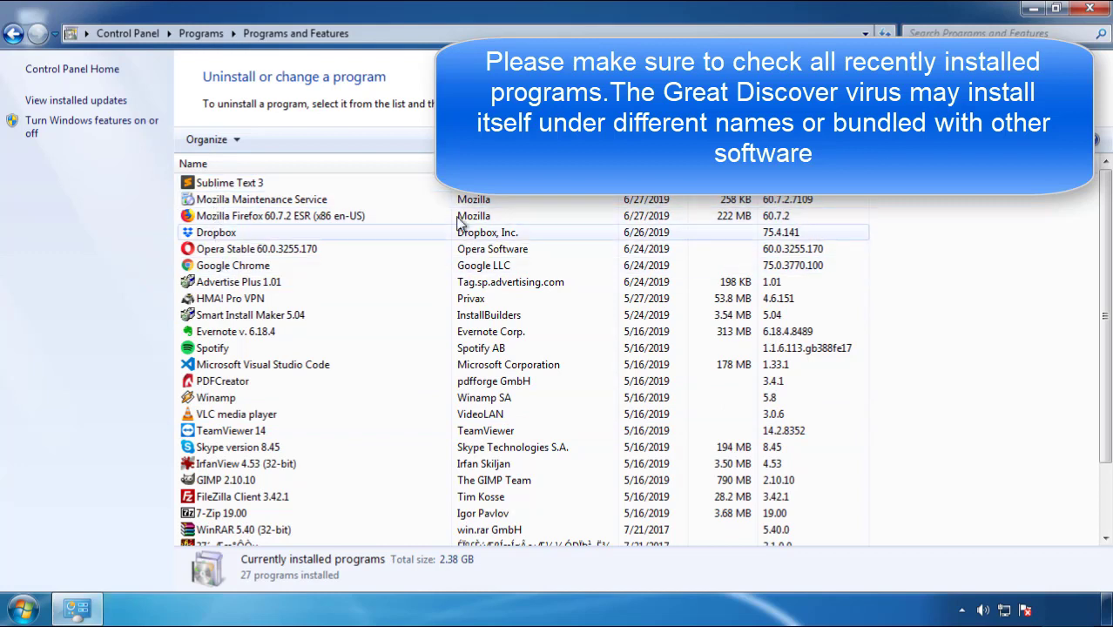
{"action": "left_click", "coordinate": [1092, 10]}
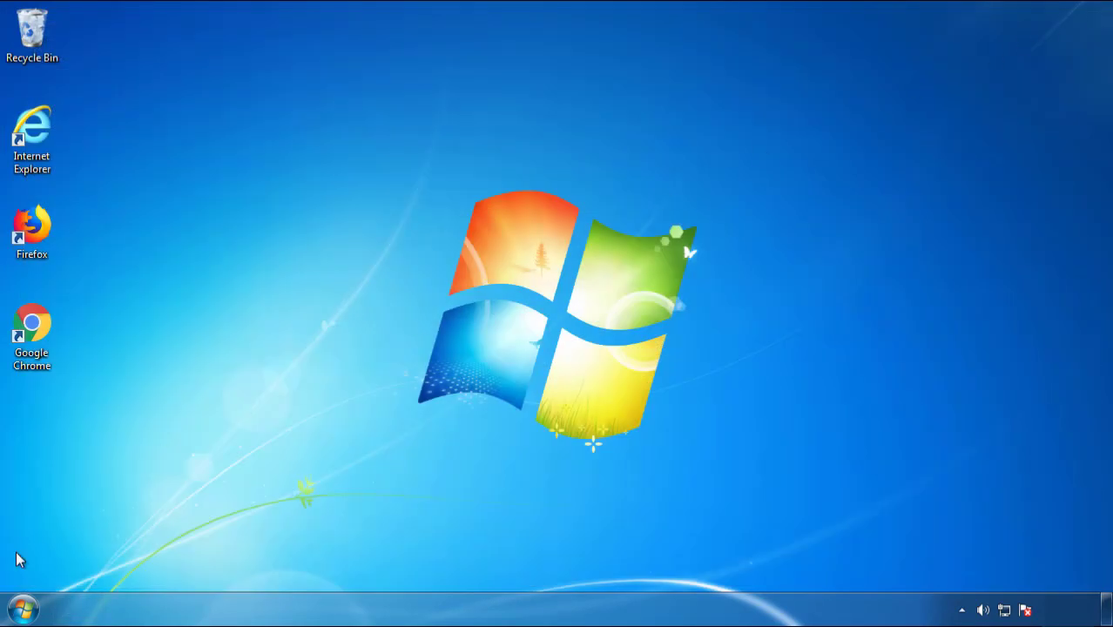
Restart the computer and boot Windows 7 into Safe Mode from the advanced boot options.
{"action": "left_click", "coordinate": [23, 608]}
{"action": "left_click", "coordinate": [303, 565]}
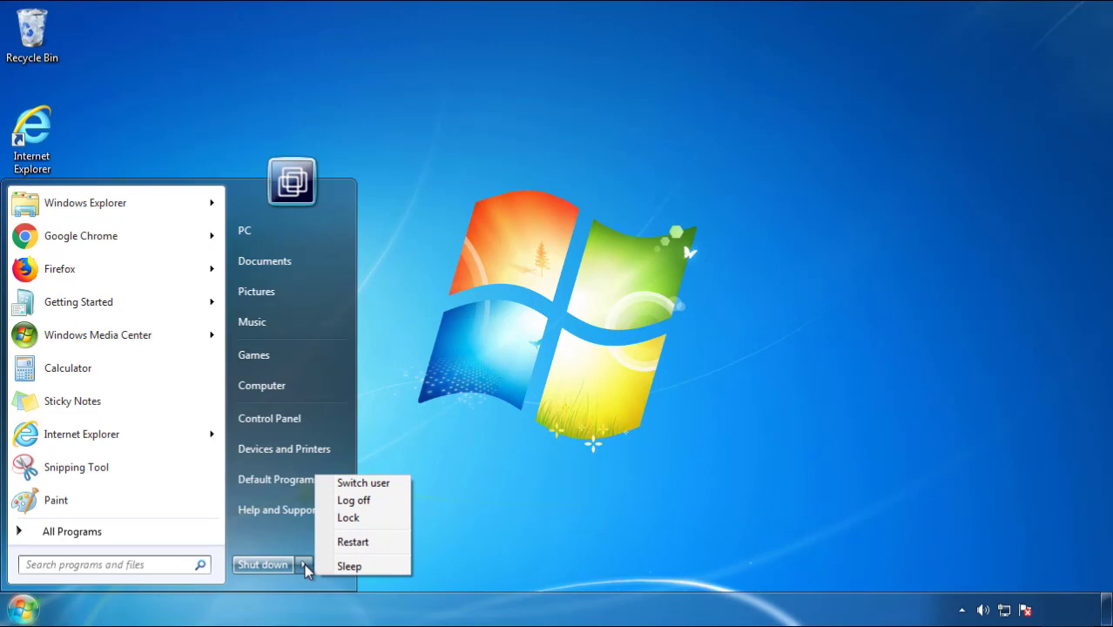
{"action": "left_click", "coordinate": [581, 477]}
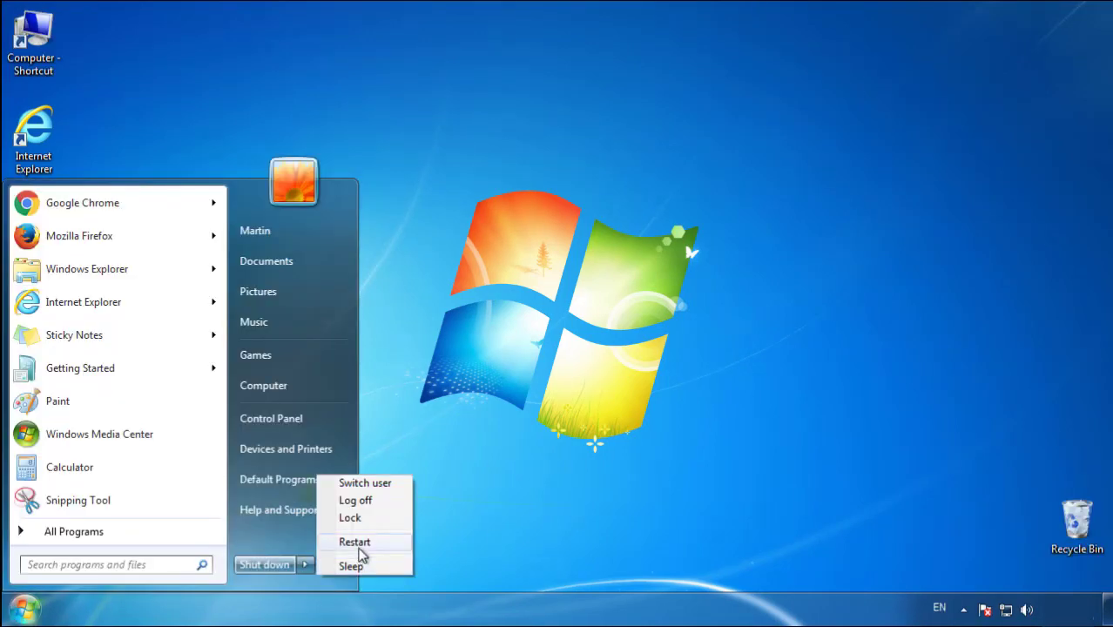
{"action": "left_click", "coordinate": [357, 544]}
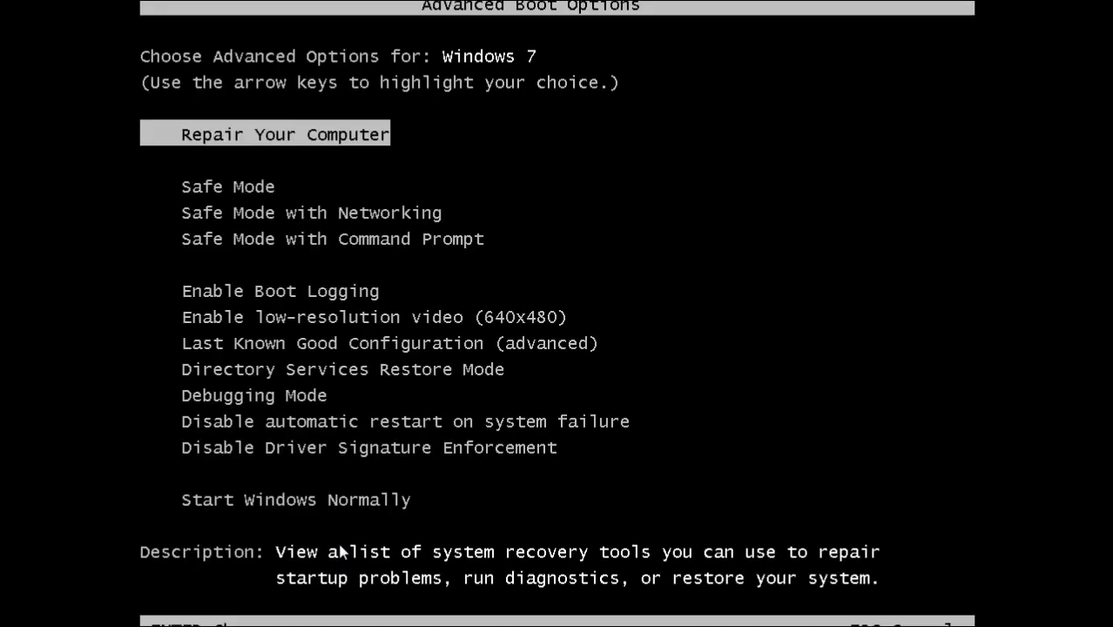
{"action": "key", "text": "Down"}
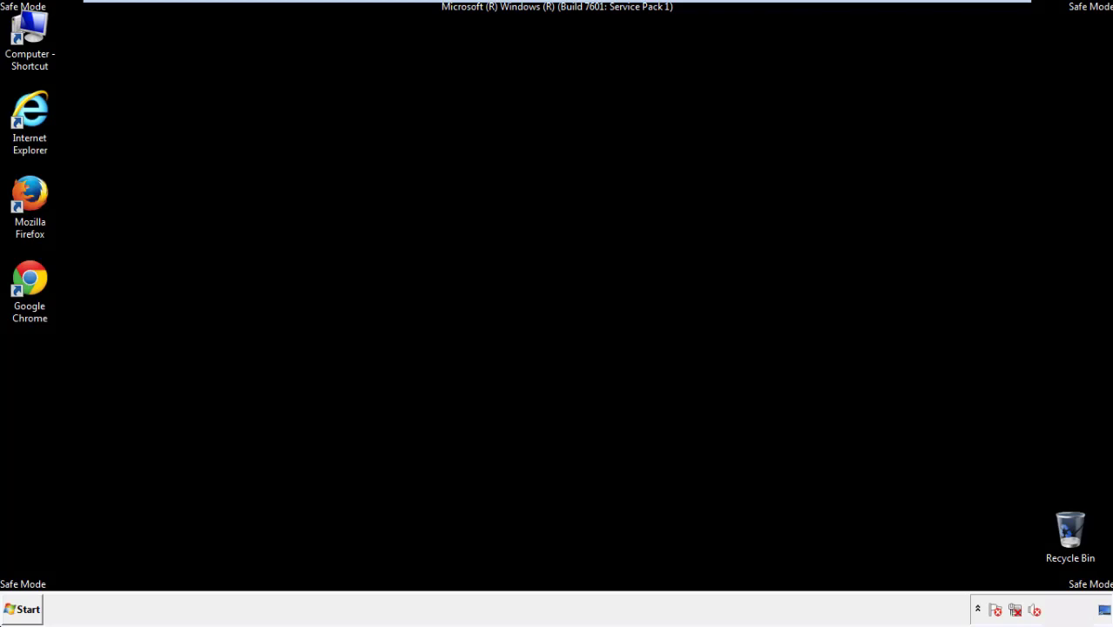
Open Mozilla Firefox and decline making it the default browser.
{"action": "double_click", "coordinate": [41, 203]}
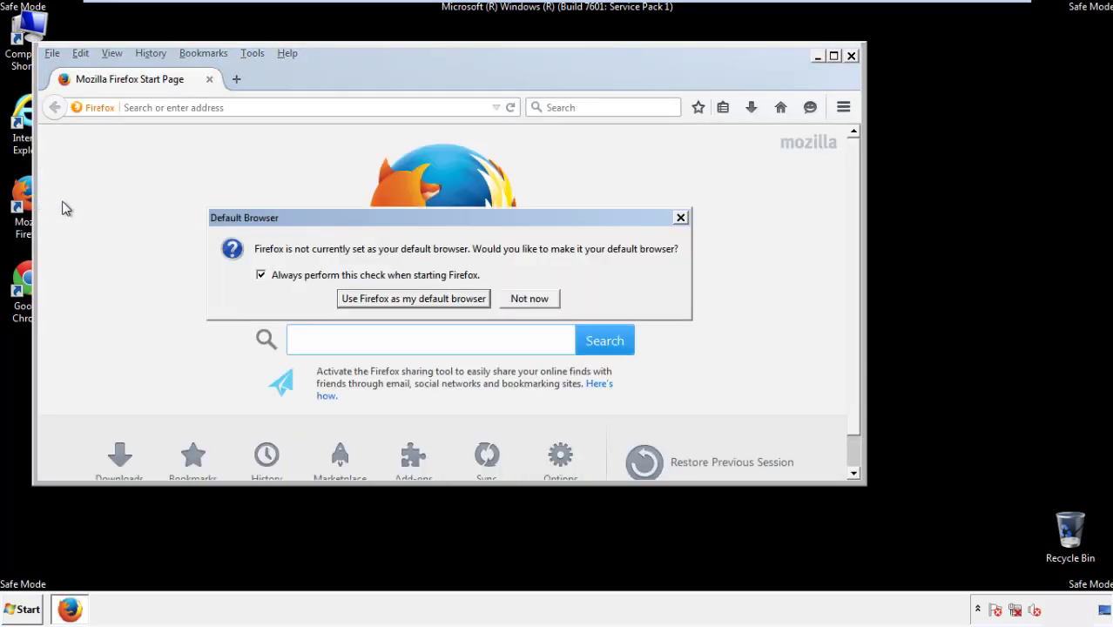
{"action": "left_click", "coordinate": [530, 299]}
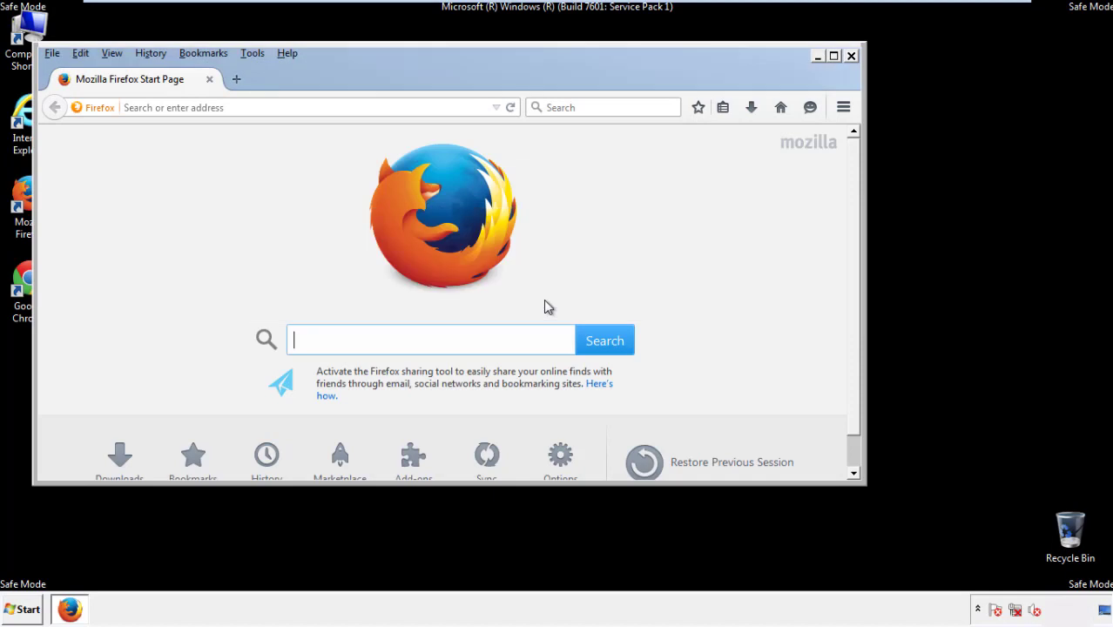
Hide the Firefox menu bar and show it again.
{"action": "right_click", "coordinate": [340, 76]}
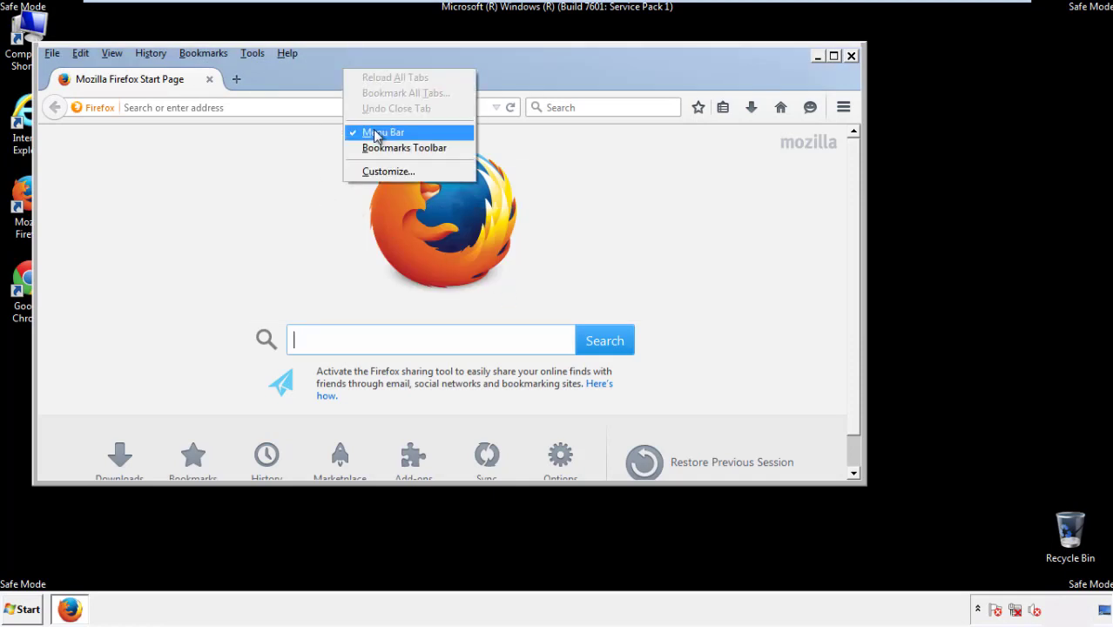
{"action": "left_click", "coordinate": [371, 131]}
{"action": "right_click", "coordinate": [353, 77]}
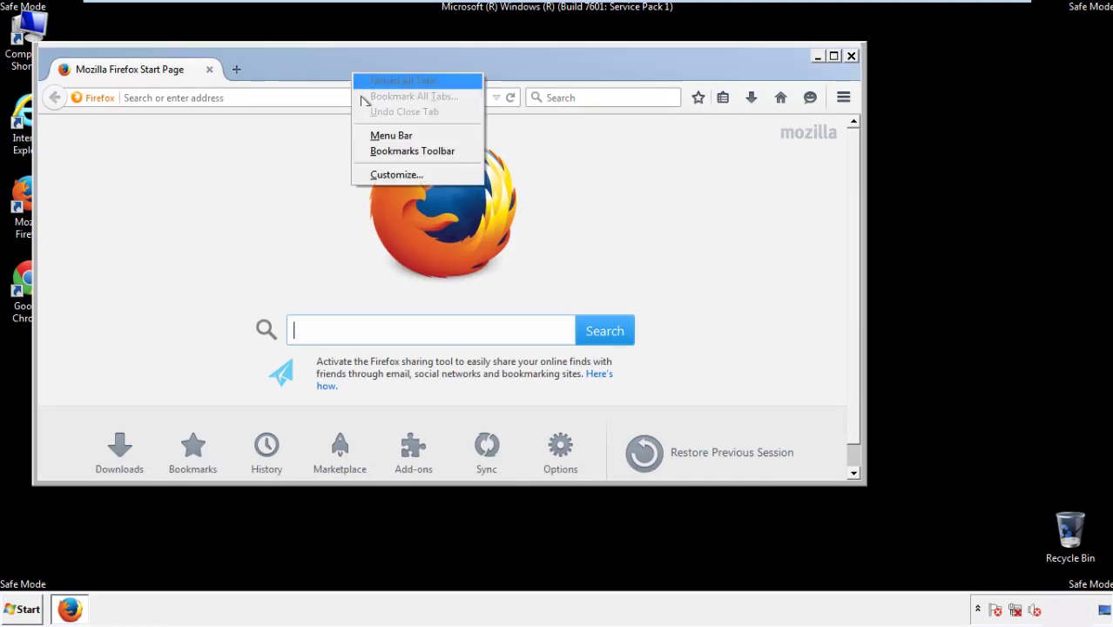
{"action": "left_click", "coordinate": [375, 136]}
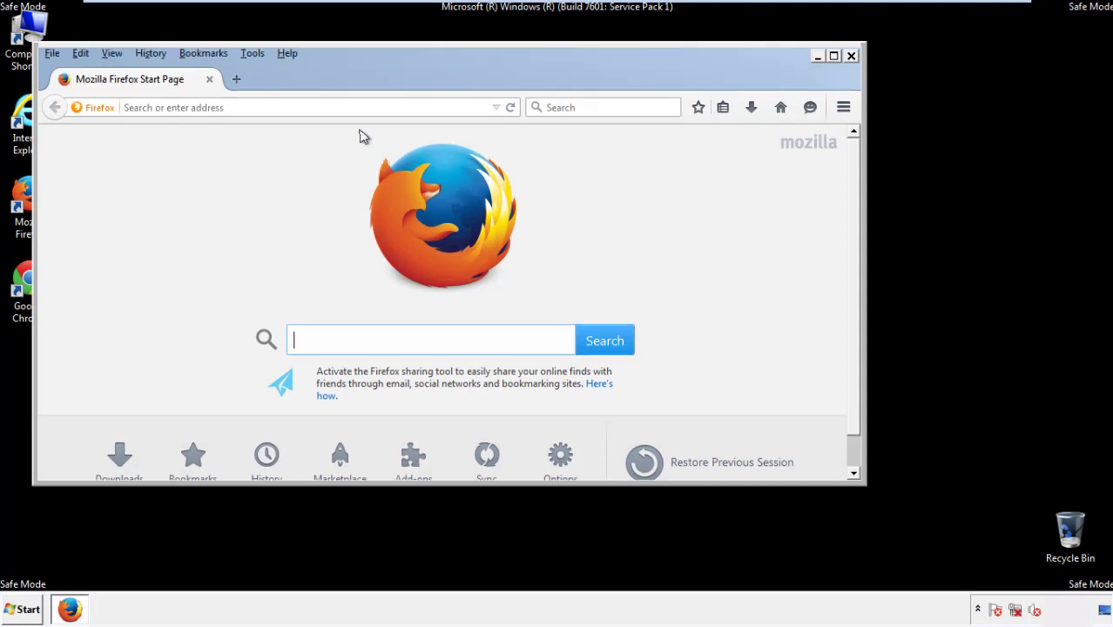
Clear Firefox's recent history for the time range Everything, including cookies, cache, active logins, offline website data and site preferences.
{"action": "left_click", "coordinate": [157, 56]}
{"action": "left_click", "coordinate": [171, 87]}
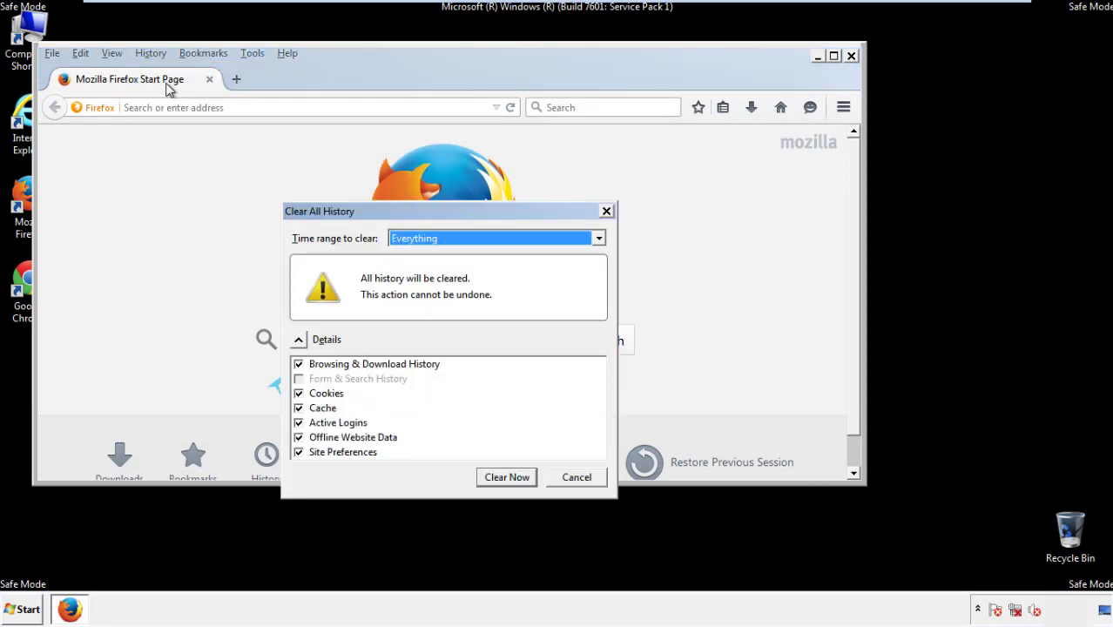
{"action": "left_click", "coordinate": [413, 242]}
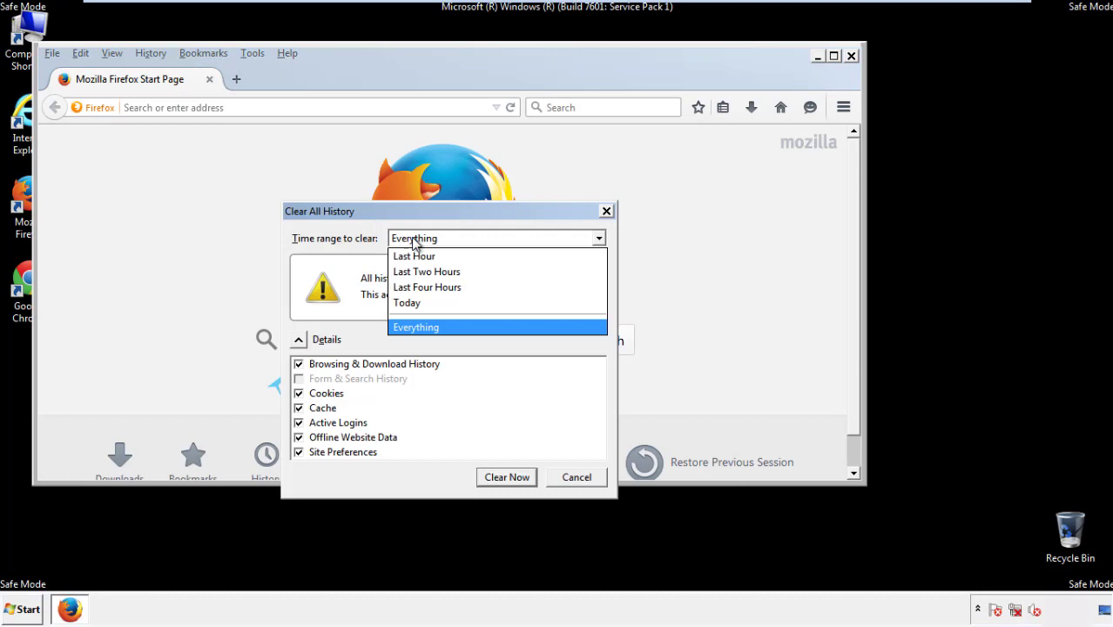
{"action": "left_click", "coordinate": [418, 326]}
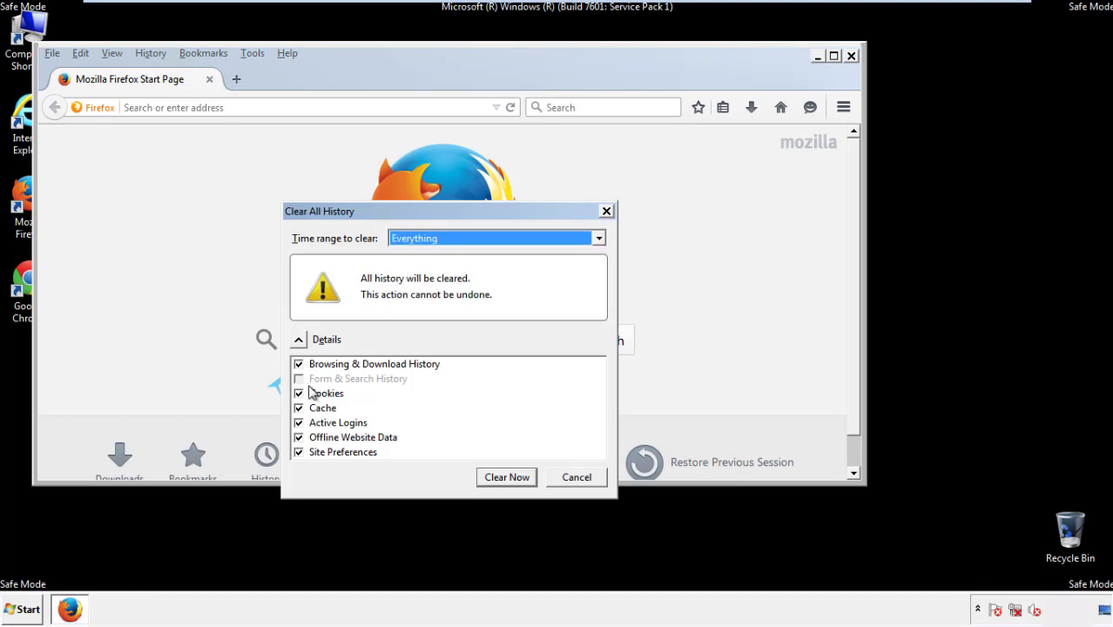
{"action": "left_click", "coordinate": [298, 437]}
{"action": "left_click", "coordinate": [298, 437]}
{"action": "left_click", "coordinate": [298, 453]}
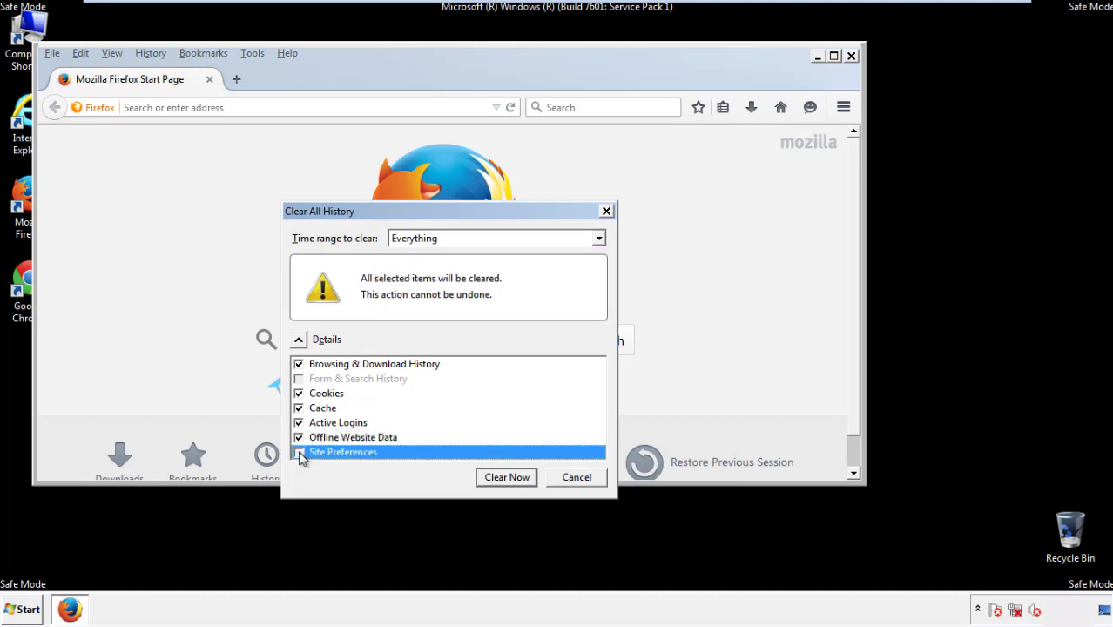
{"action": "left_click", "coordinate": [298, 453]}
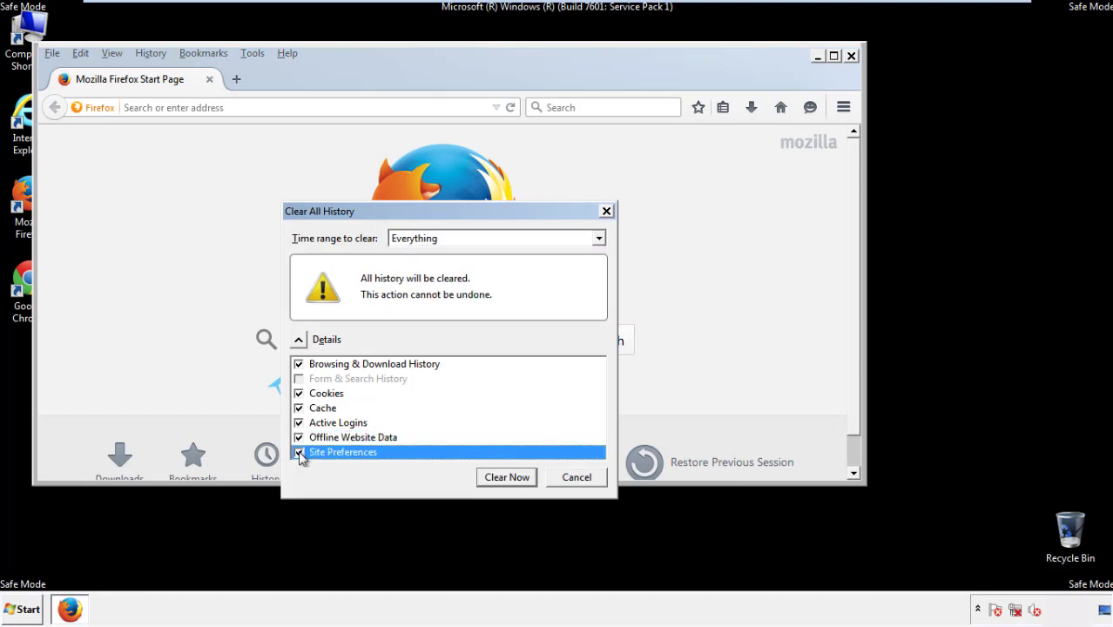
{"action": "left_click", "coordinate": [506, 478]}
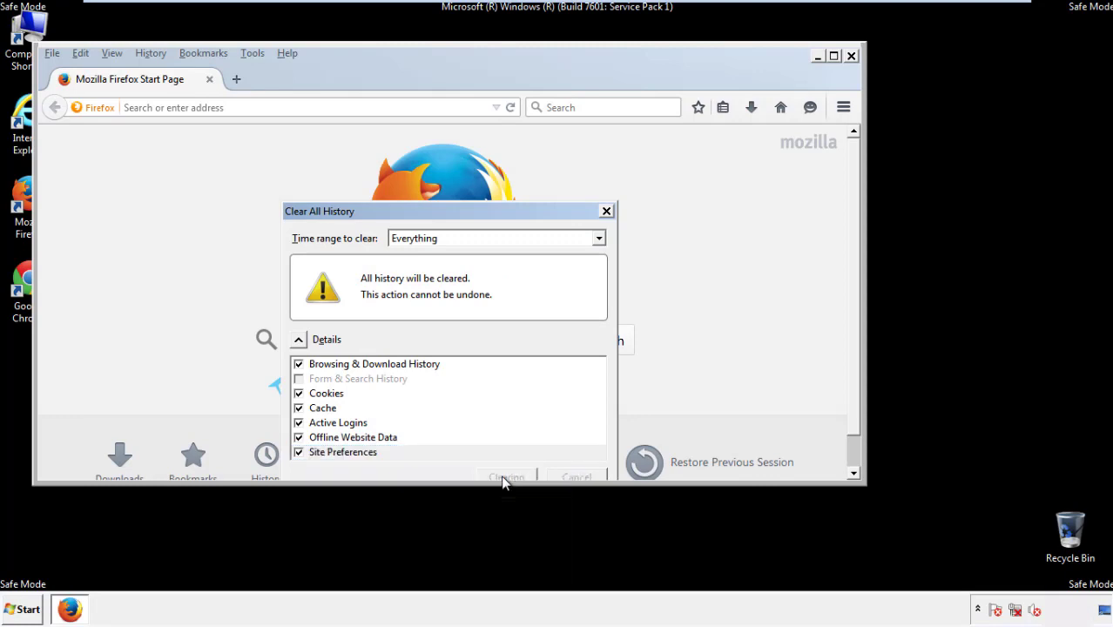
Refresh Firefox to its default settings from the Troubleshooting Information page, finish the import without making it the default browser, and close it.
{"action": "left_click", "coordinate": [287, 54]}
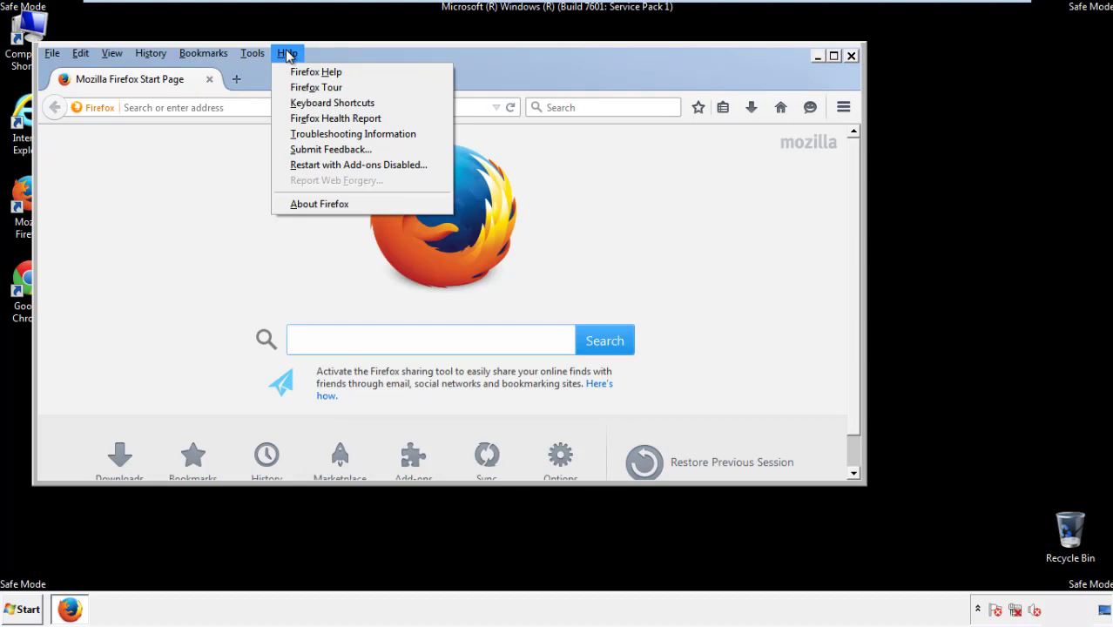
{"action": "left_click", "coordinate": [322, 134]}
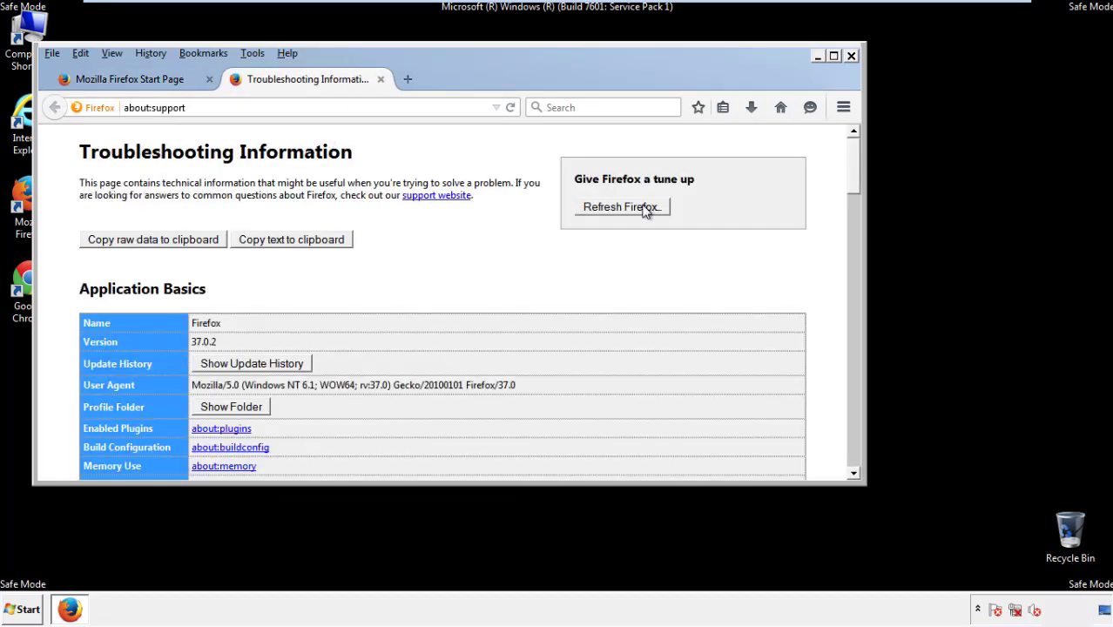
{"action": "left_click", "coordinate": [646, 212]}
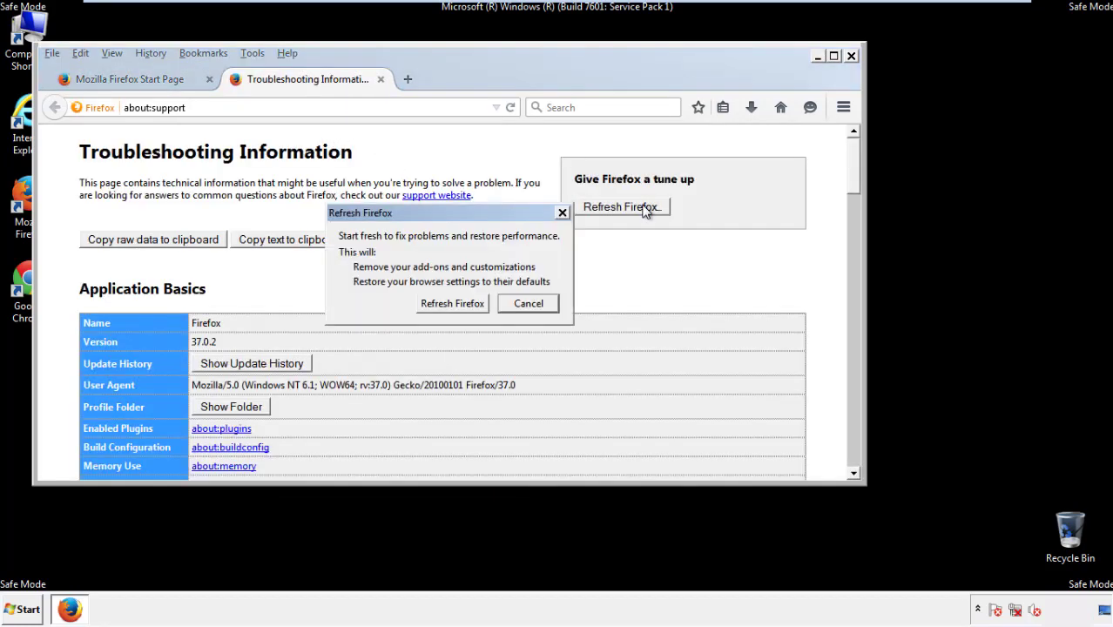
{"action": "left_click", "coordinate": [453, 304]}
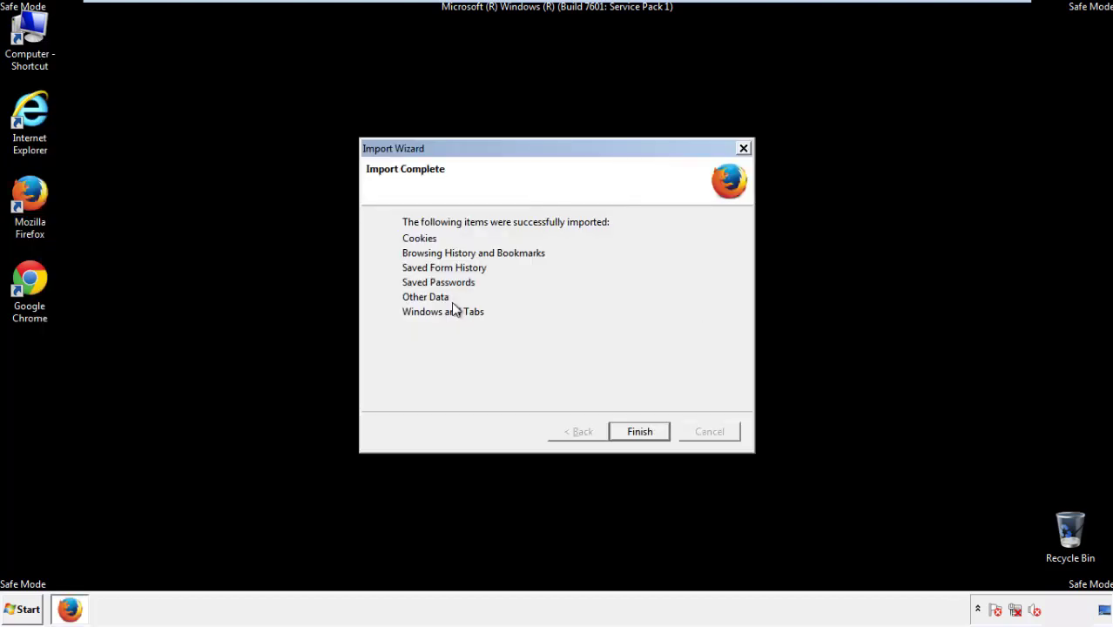
{"action": "left_click", "coordinate": [639, 432]}
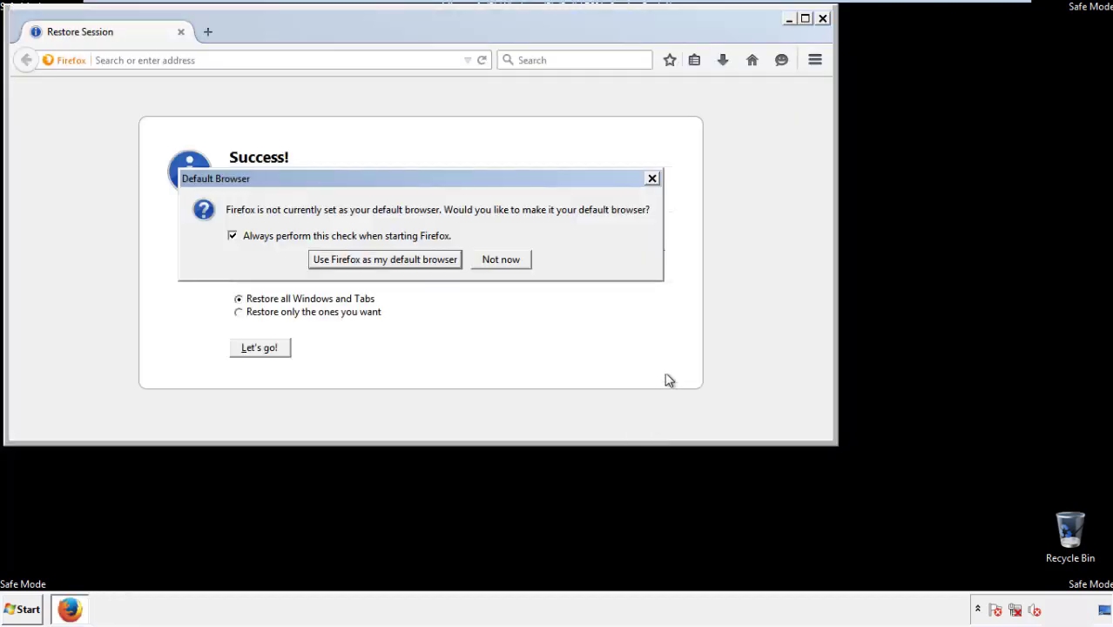
{"action": "left_click", "coordinate": [502, 260]}
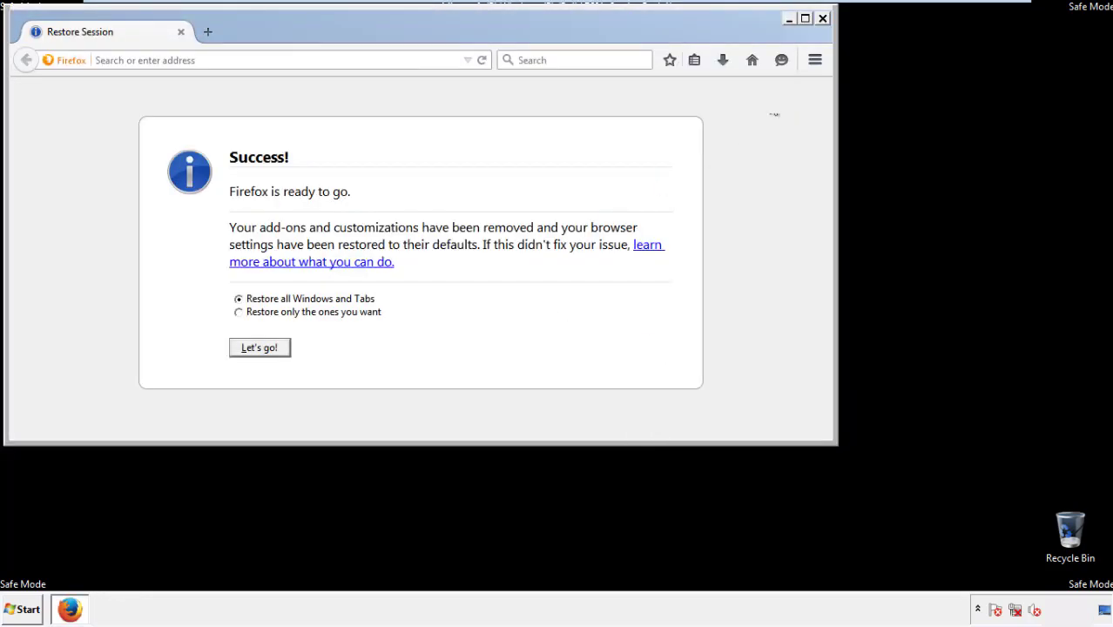
{"action": "left_click", "coordinate": [823, 19]}
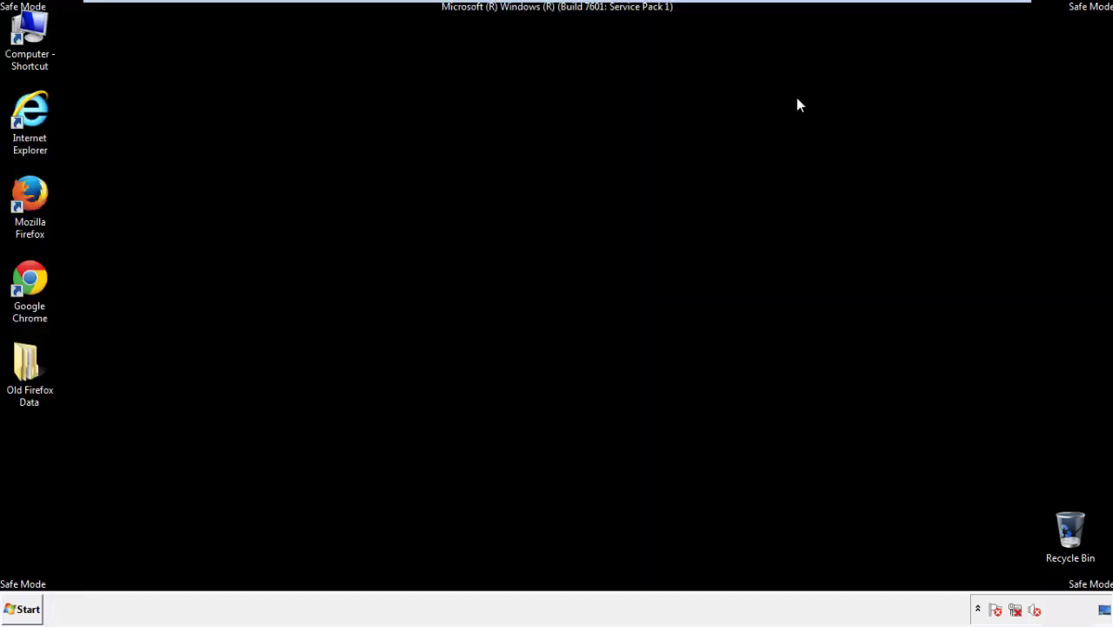
Open Google Chrome and stop it from asking again about being the default browser.
{"action": "left_click", "coordinate": [26, 277]}
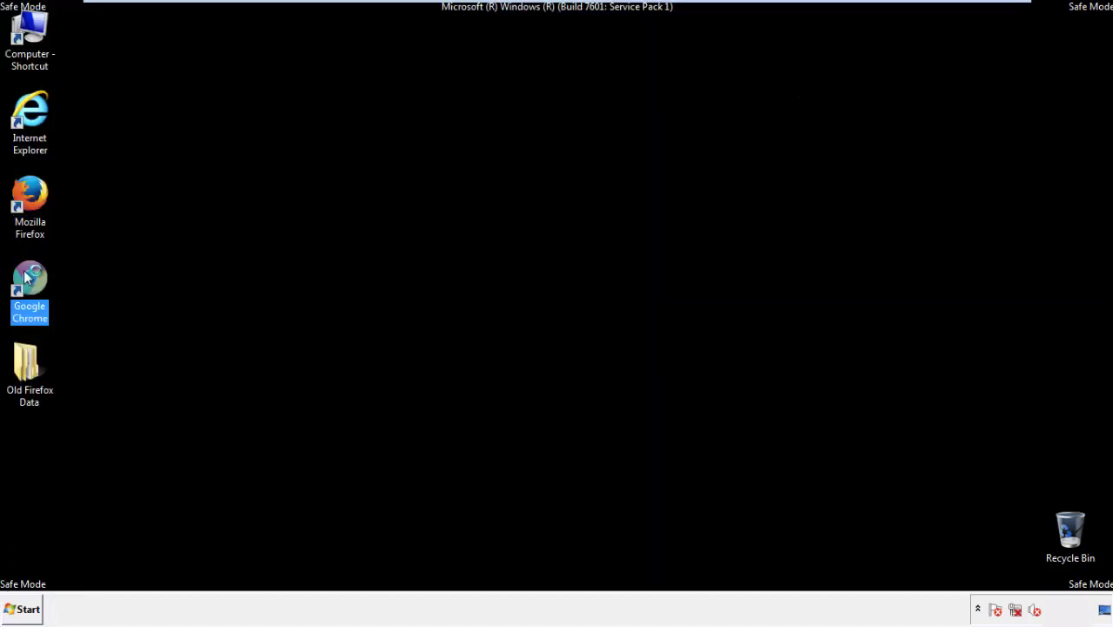
{"action": "double_click", "coordinate": [26, 277]}
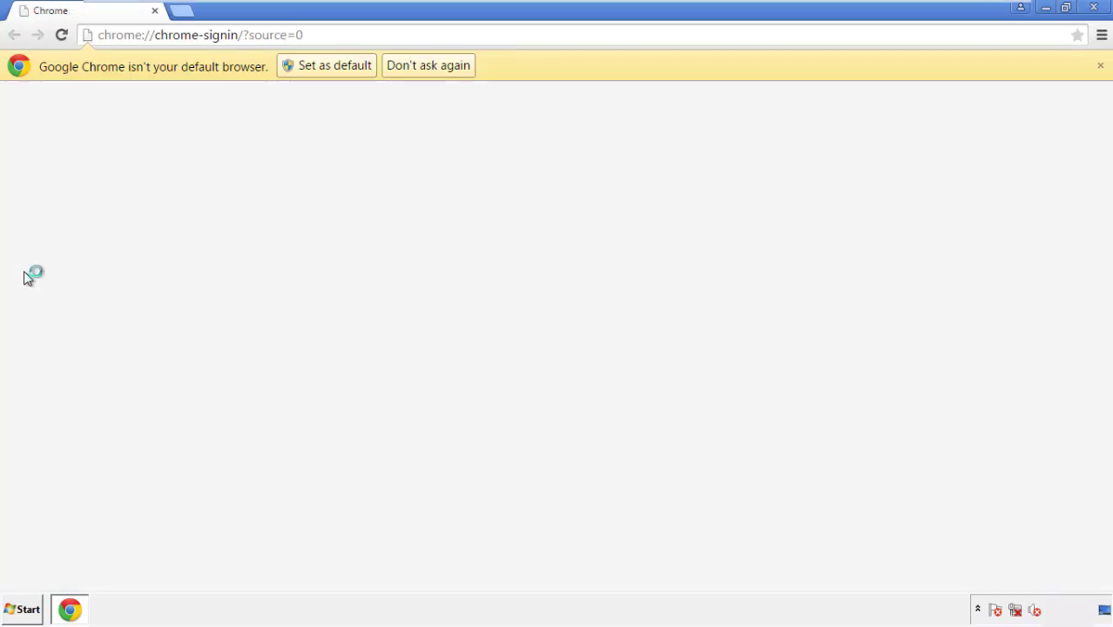
{"action": "left_click", "coordinate": [448, 71]}
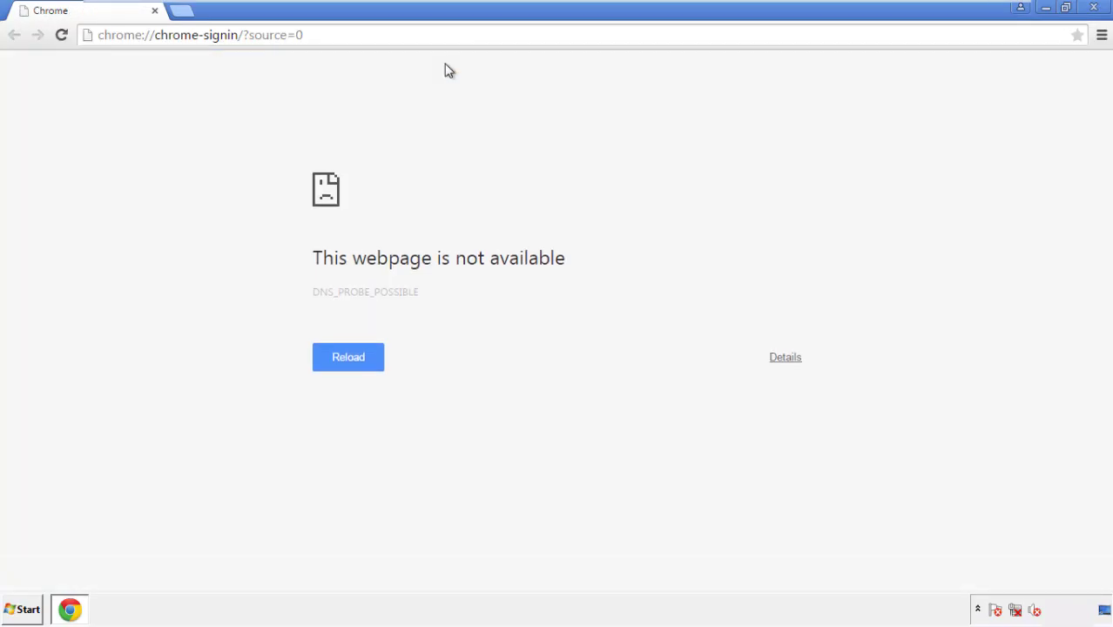
Clear Chrome's browsing data from the beginning of time, including browsing and download history, cookies, cached files, autofill form data and hosted app data.
{"action": "left_click", "coordinate": [1102, 39]}
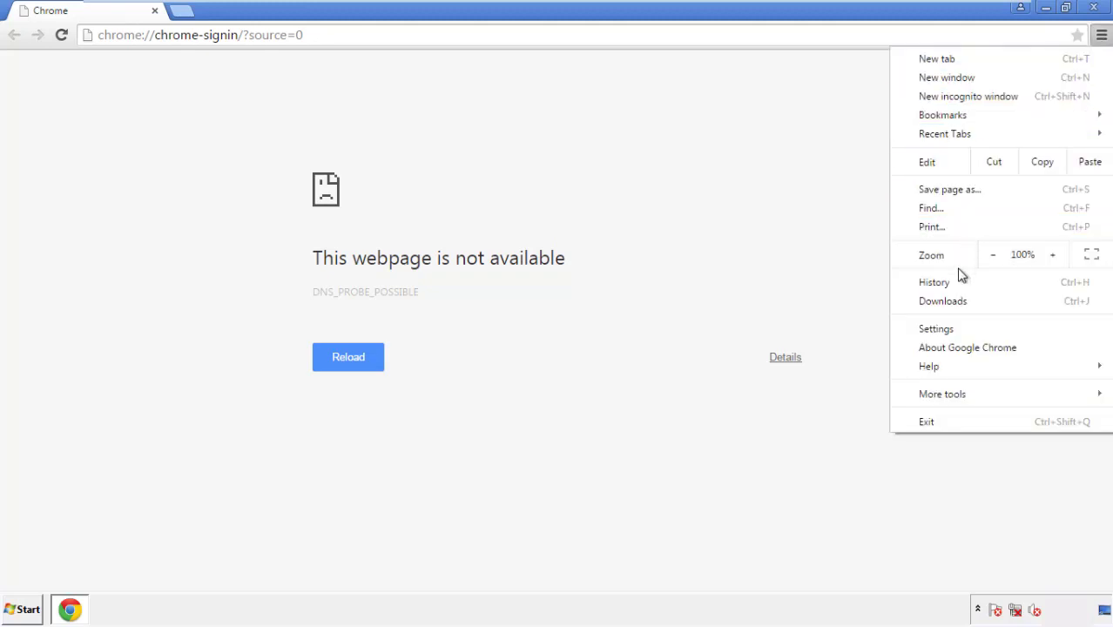
{"action": "left_click", "coordinate": [939, 329]}
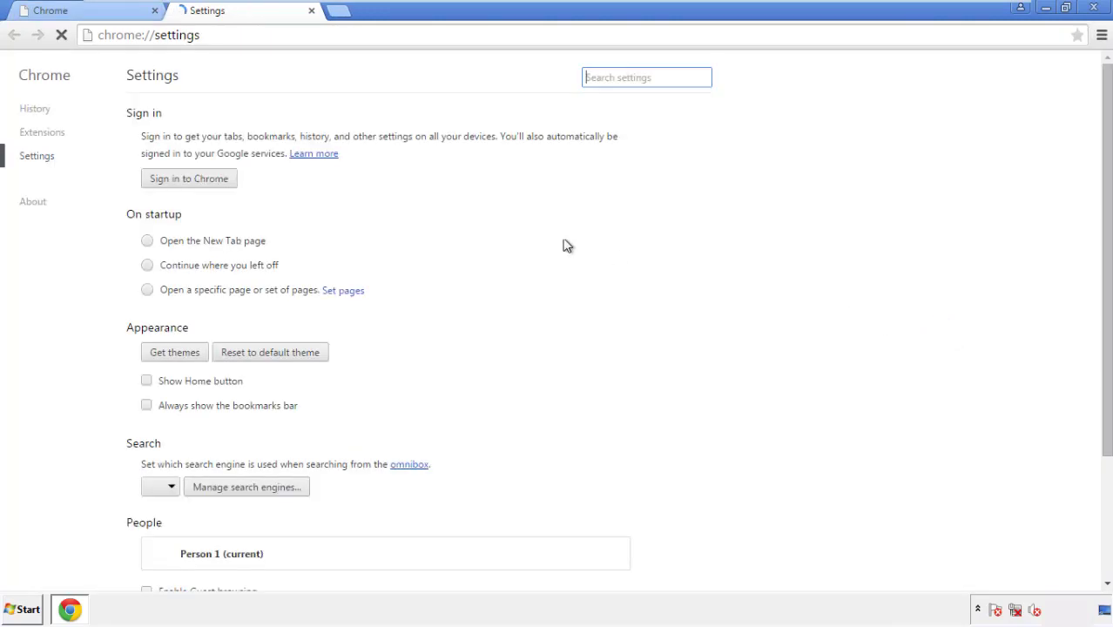
{"action": "left_click", "coordinate": [39, 111]}
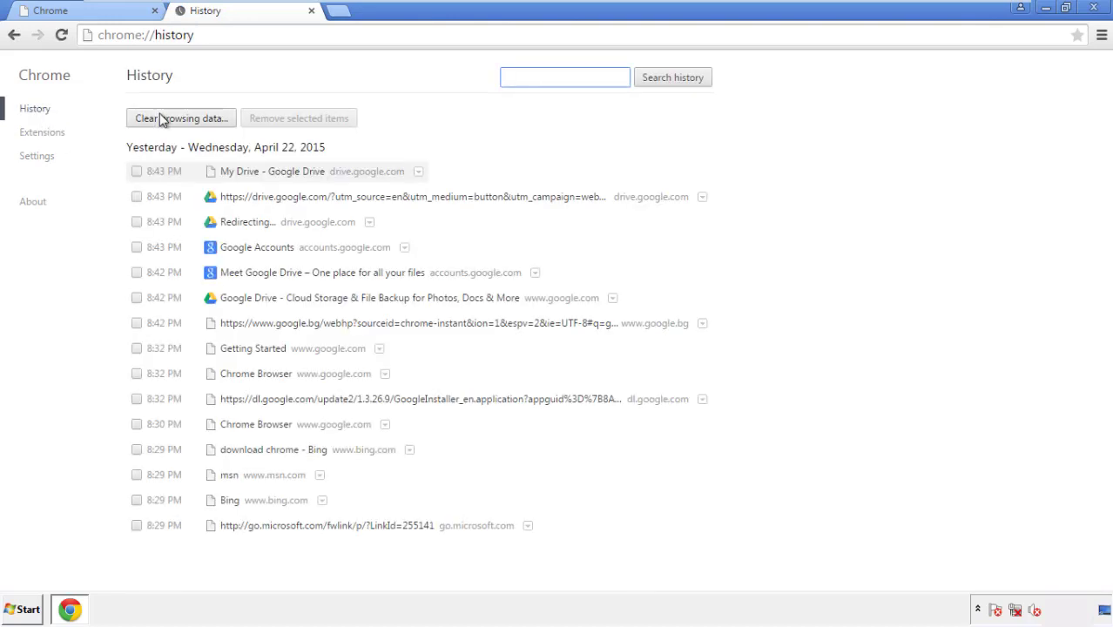
{"action": "left_click", "coordinate": [167, 122]}
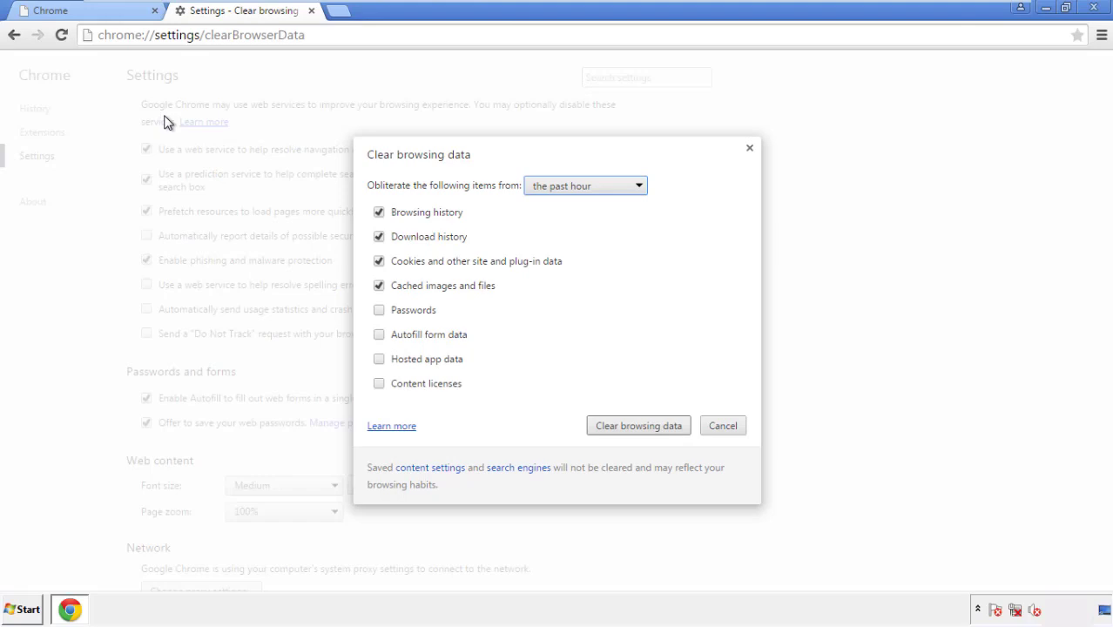
{"action": "left_click", "coordinate": [559, 186]}
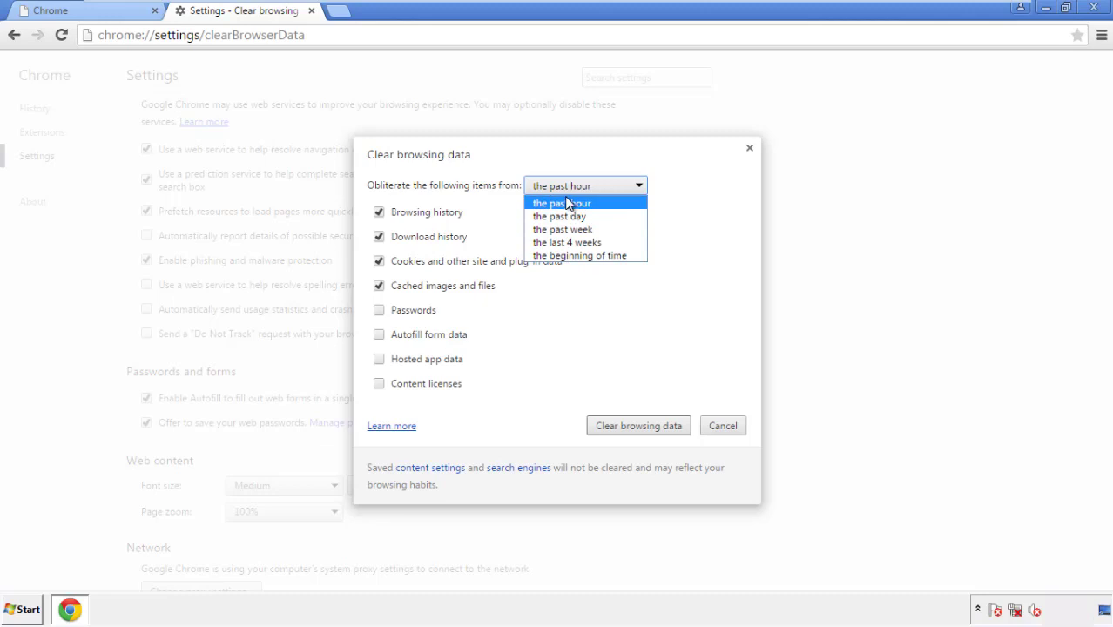
{"action": "left_click", "coordinate": [558, 256]}
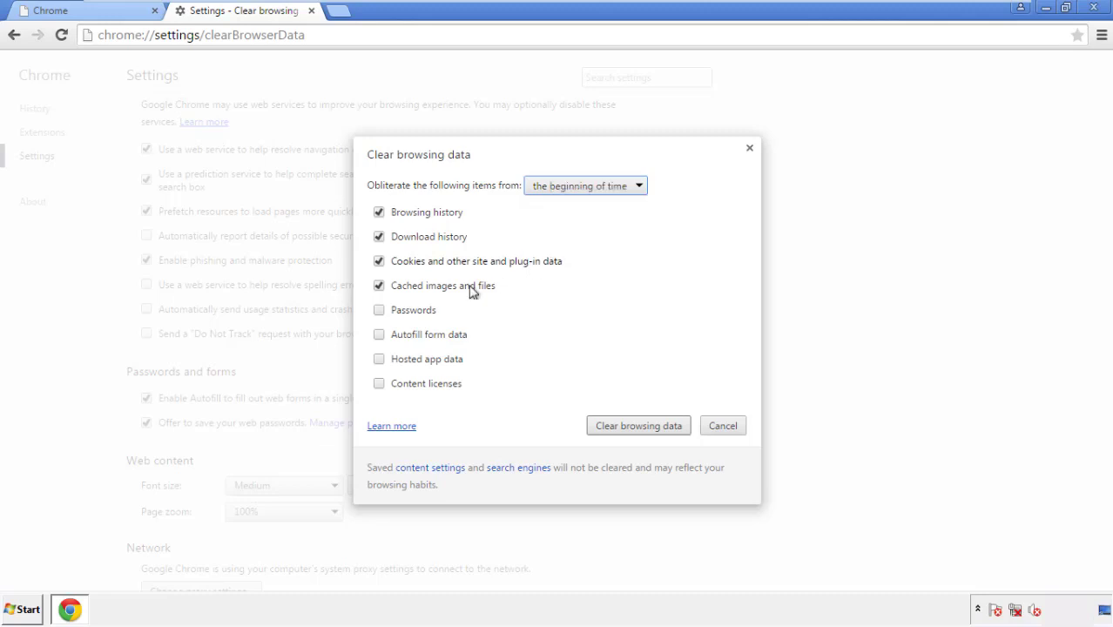
{"action": "left_click", "coordinate": [386, 339]}
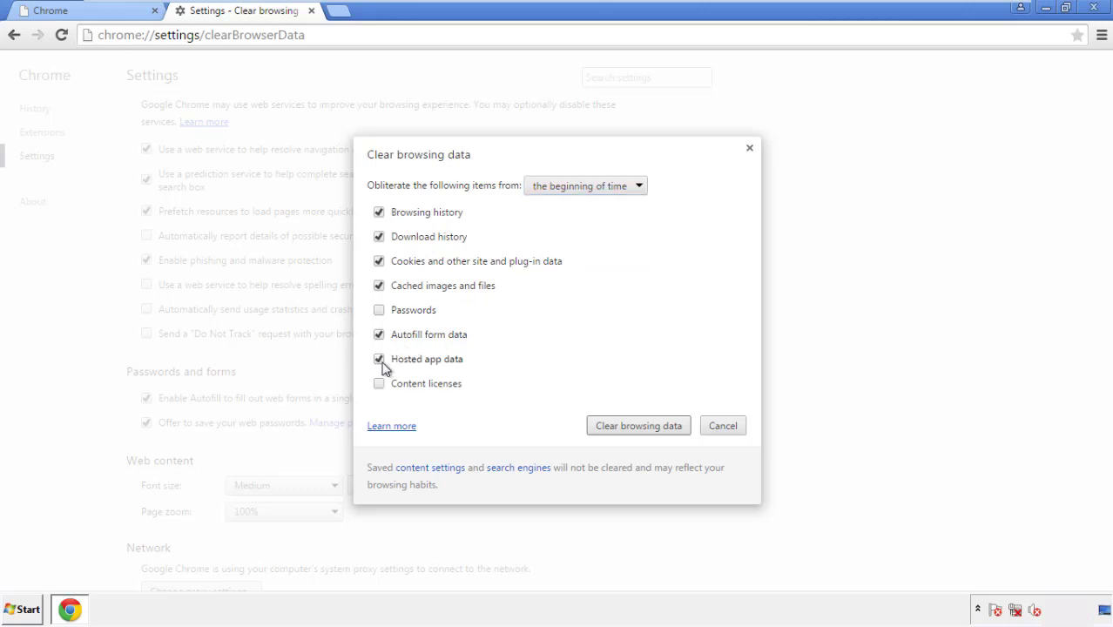
{"action": "left_click", "coordinate": [621, 427]}
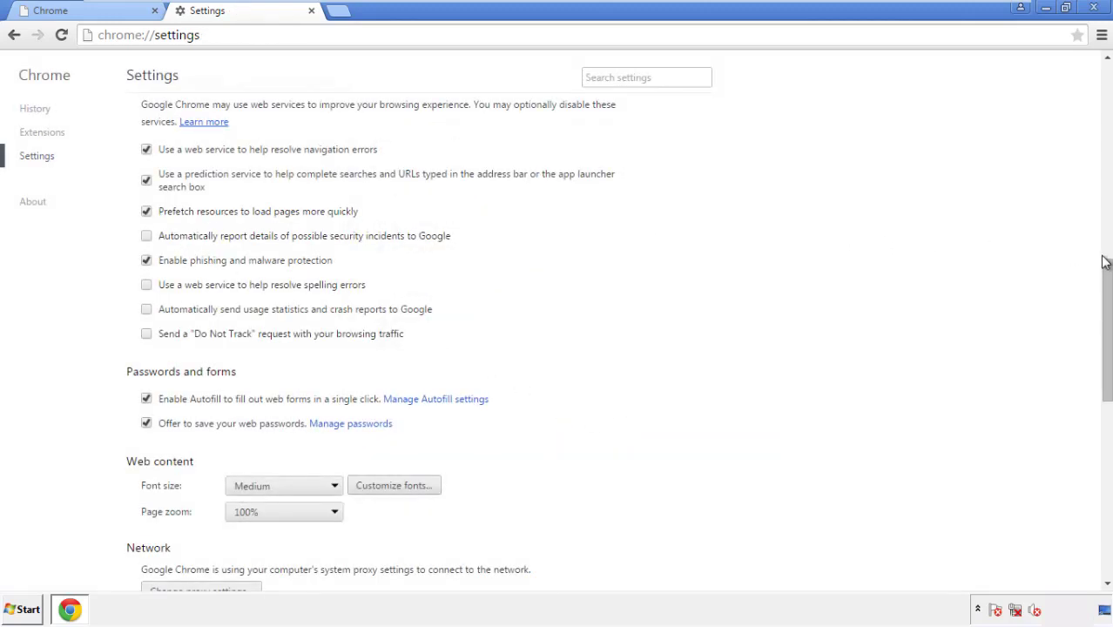
Reset Chrome's settings to their original defaults and close the browser with all its tabs.
{"action": "left_click_drag", "start_coordinate": [1105, 261], "coordinate": [1106, 458]}
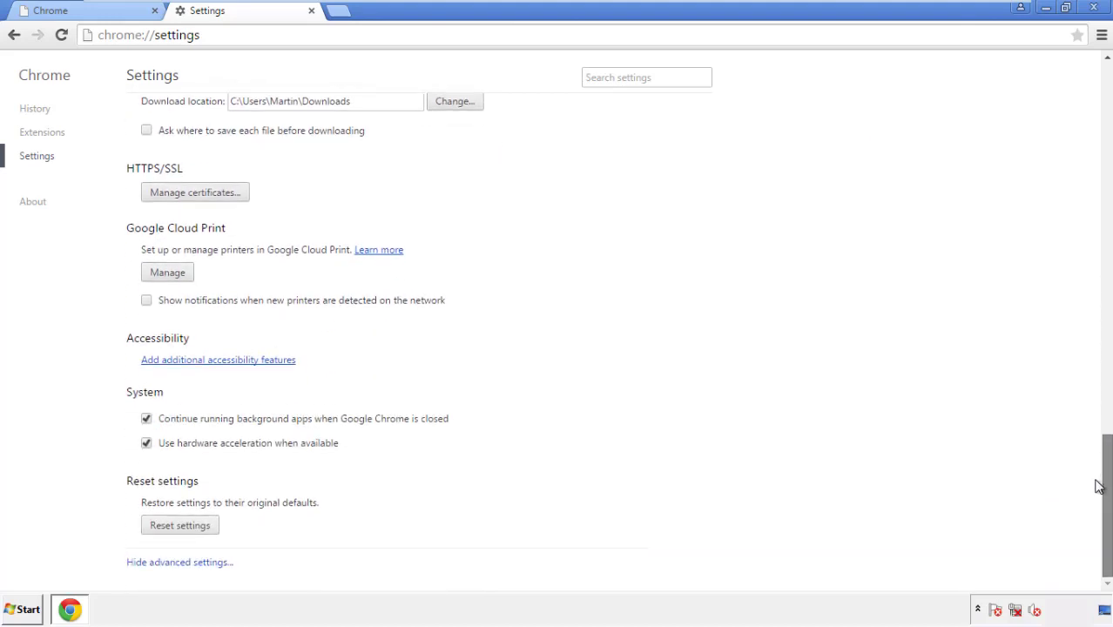
{"action": "left_click", "coordinate": [211, 528]}
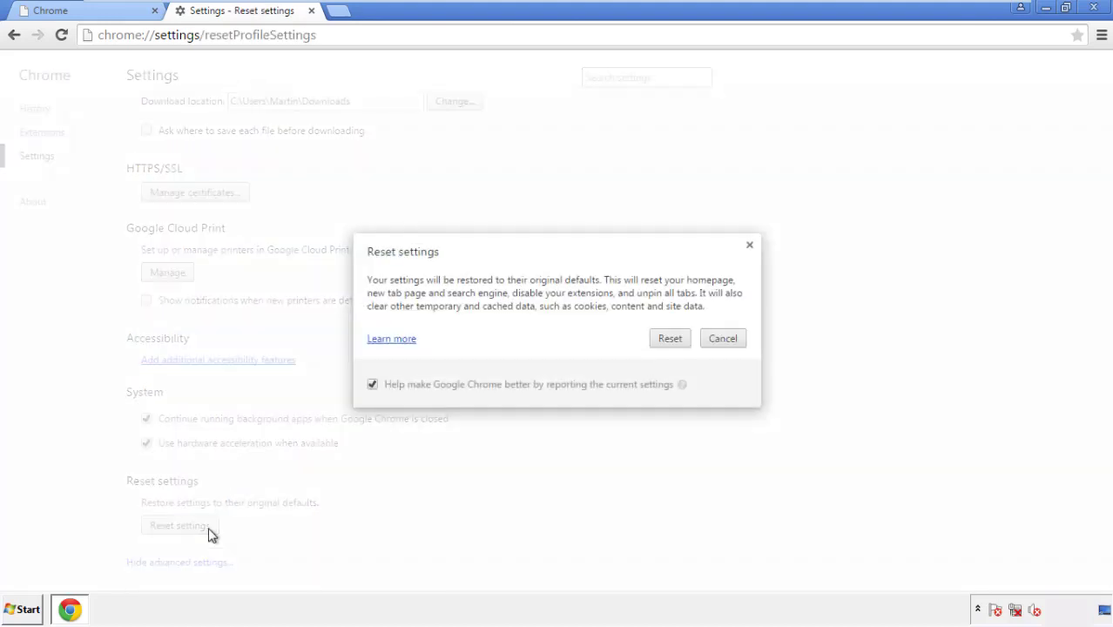
{"action": "left_click", "coordinate": [670, 339]}
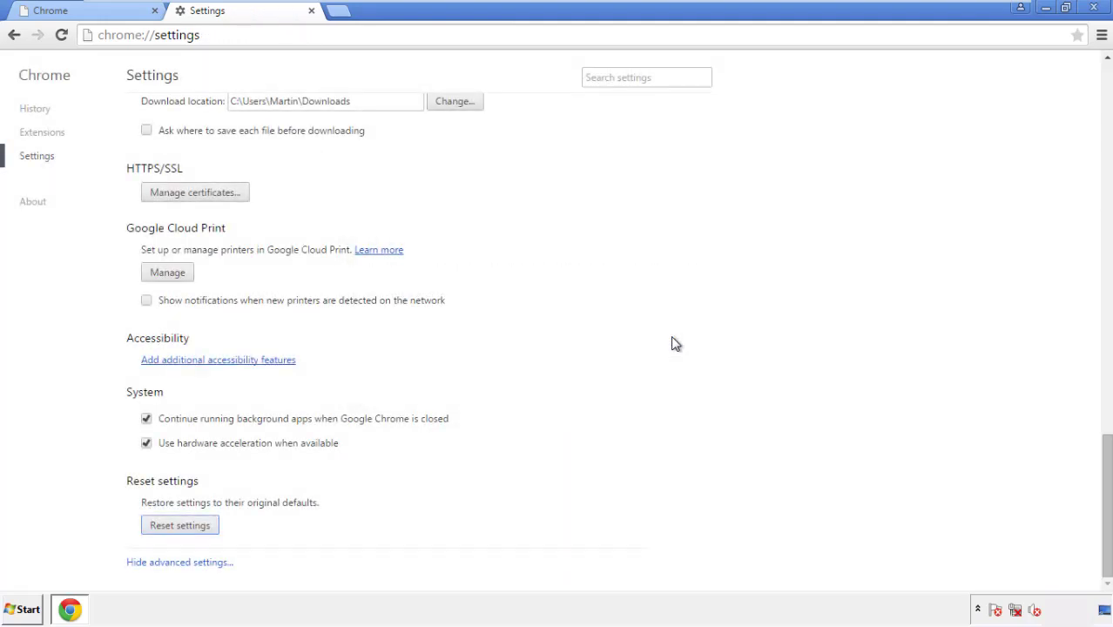
{"action": "left_click", "coordinate": [1090, 8]}
{"action": "left_click", "coordinate": [600, 283]}
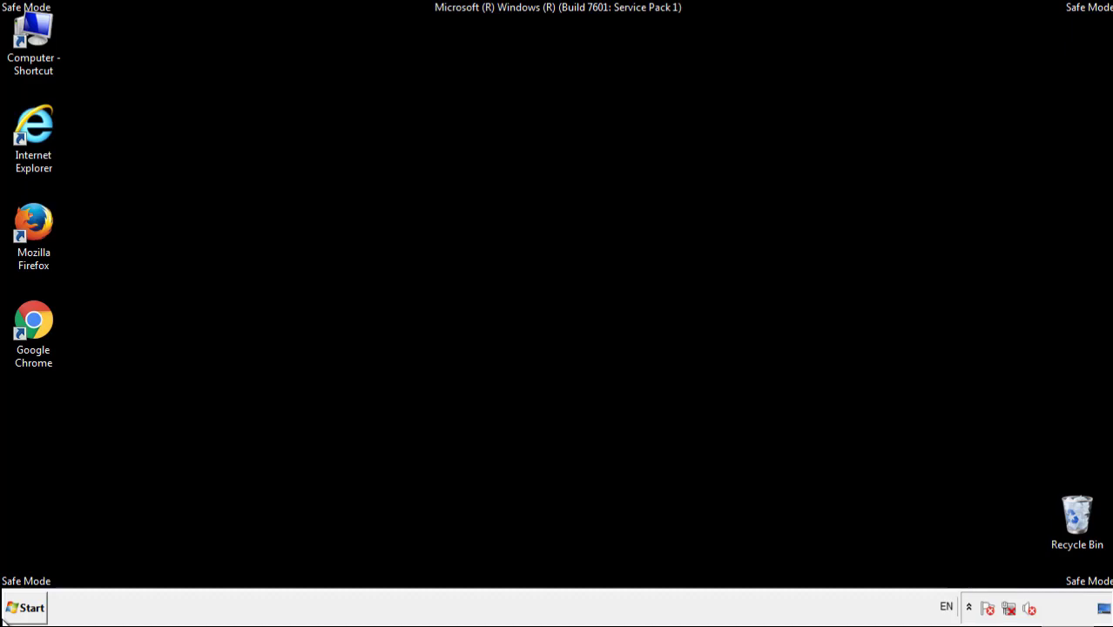
Open Firefox, remove the suspicious Search Mine extension in the Add-ons Manager, and close the browser.
{"action": "double_click", "coordinate": [43, 218]}
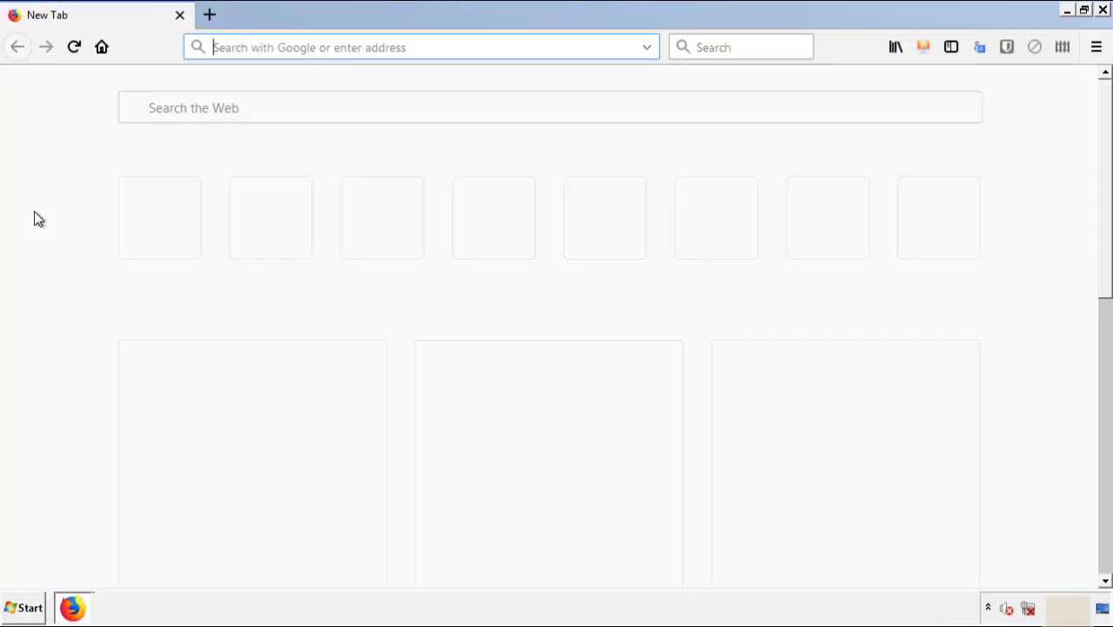
{"action": "left_click", "coordinate": [1095, 47]}
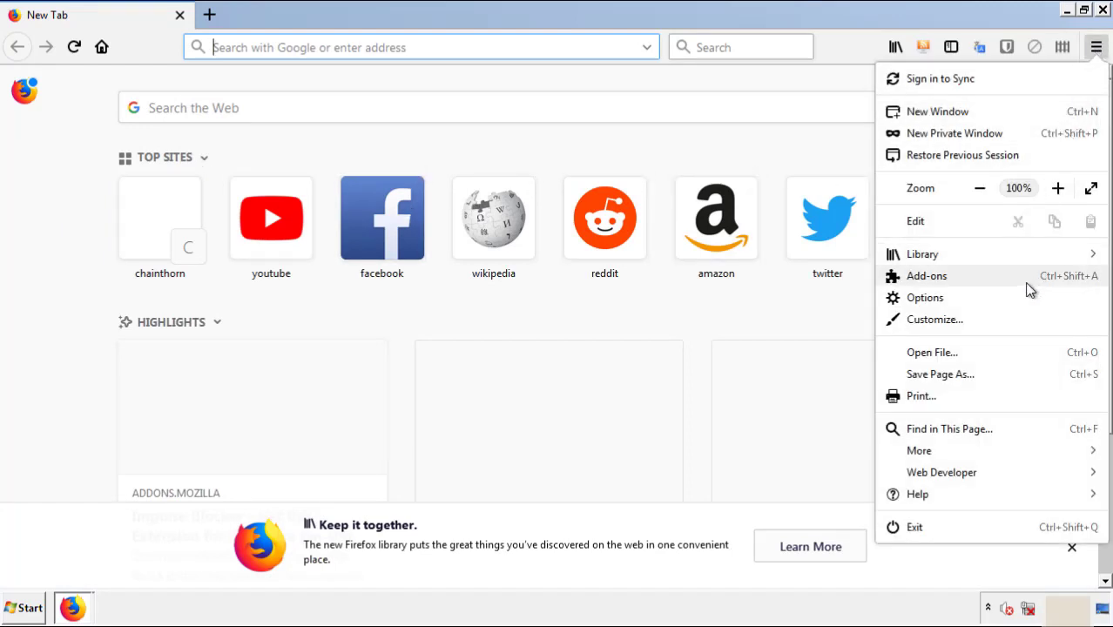
{"action": "left_click", "coordinate": [929, 276]}
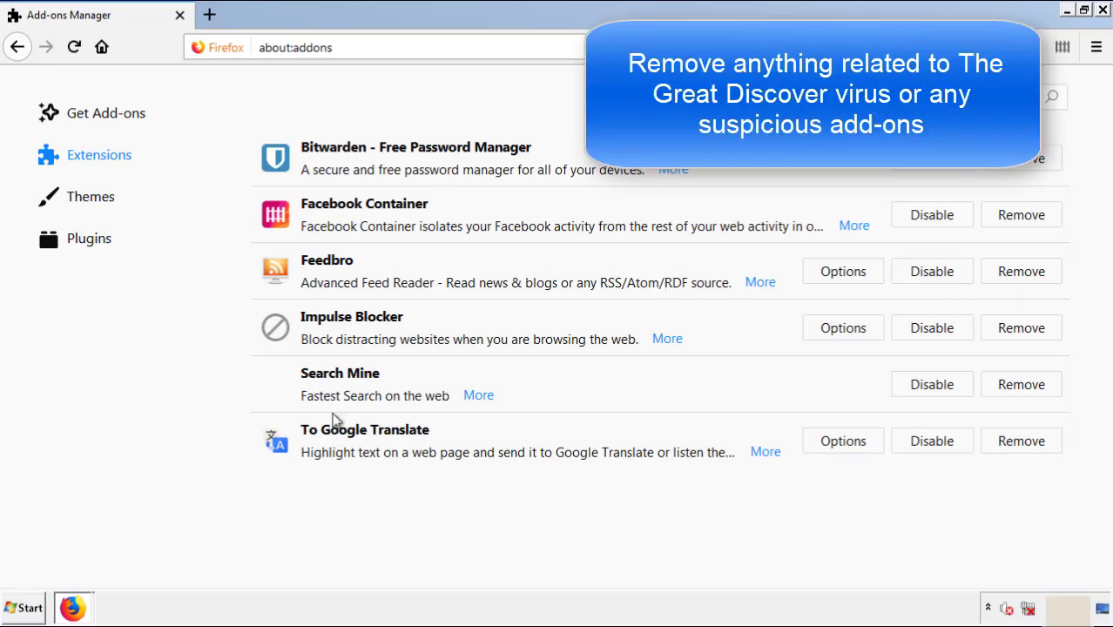
{"action": "left_click", "coordinate": [1017, 389]}
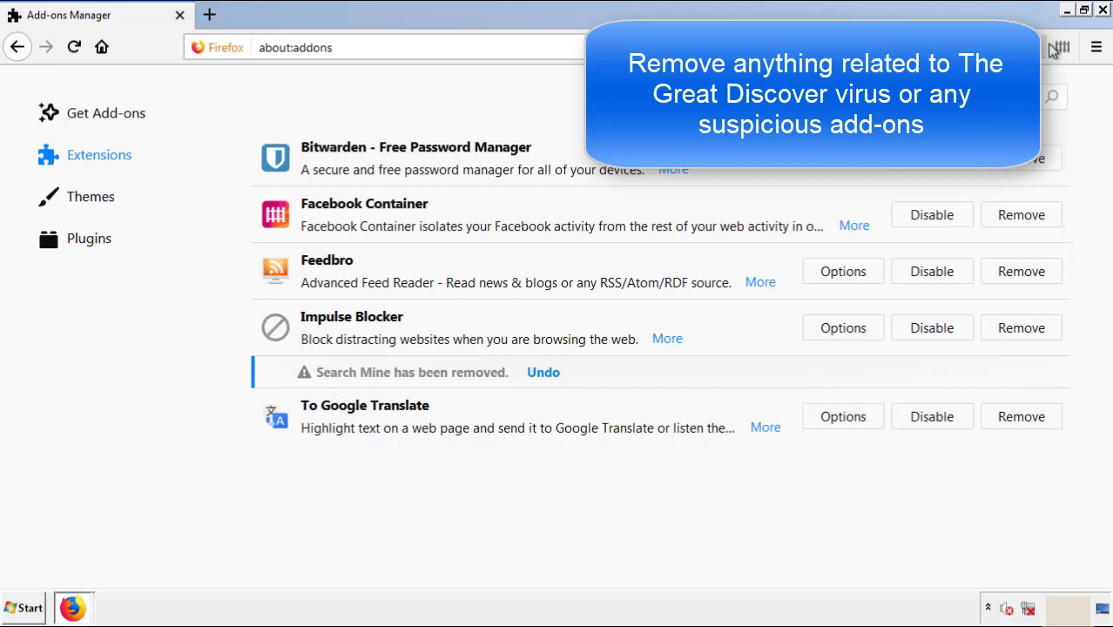
{"action": "left_click", "coordinate": [1103, 11]}
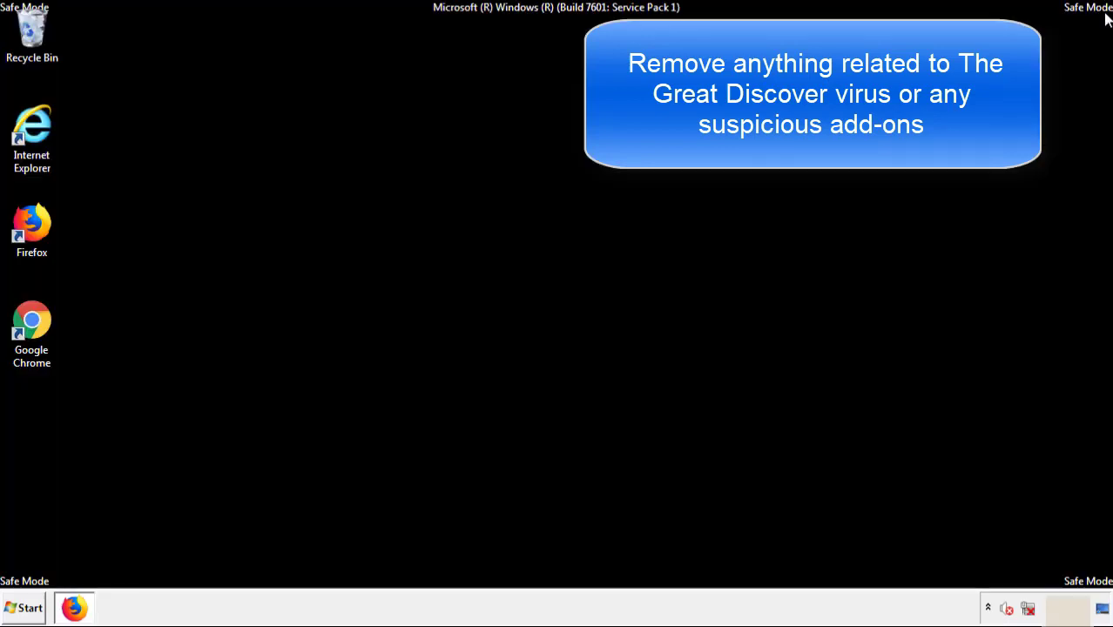
Open Google Chrome, look through its installed extensions and remove the Search Mine extension.
{"action": "double_click", "coordinate": [31, 329]}
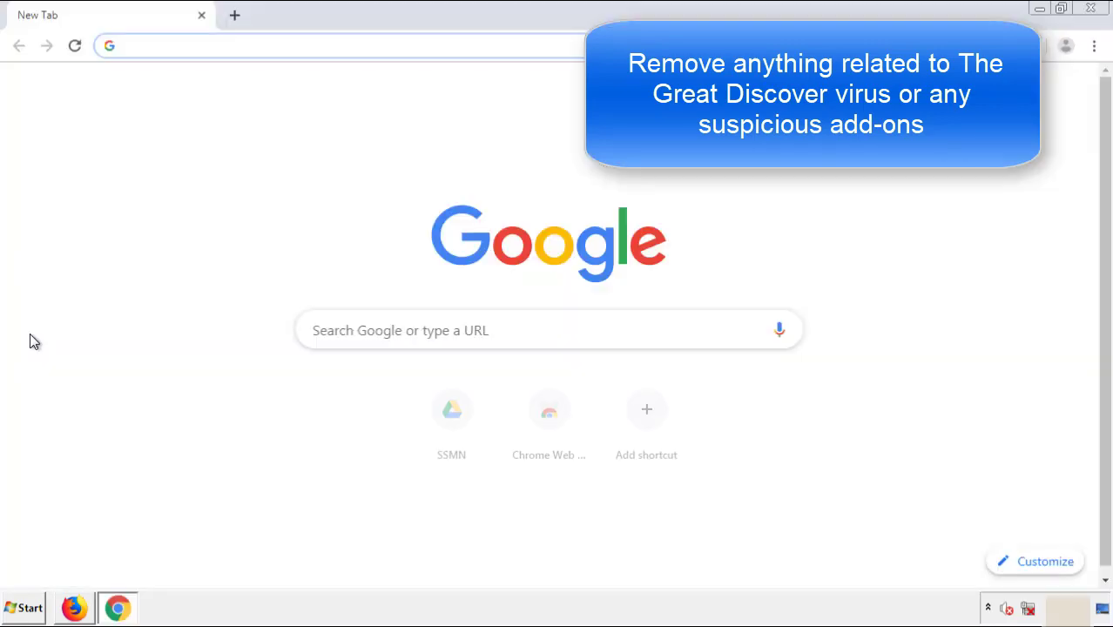
{"action": "left_click", "coordinate": [1094, 45]}
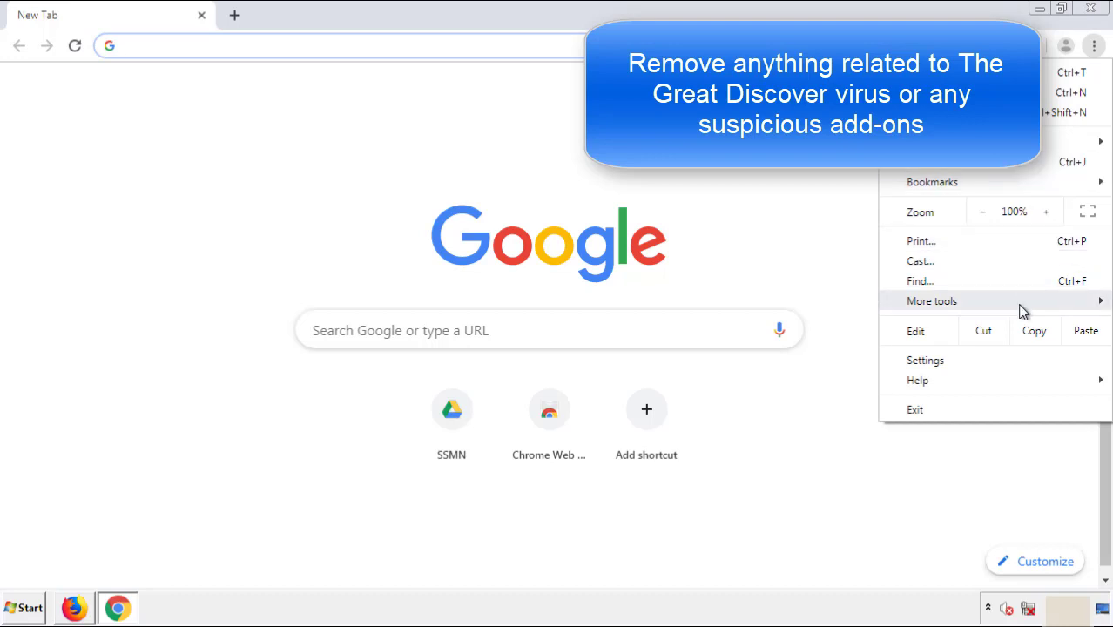
{"action": "mouse_move", "coordinate": [999, 309]}
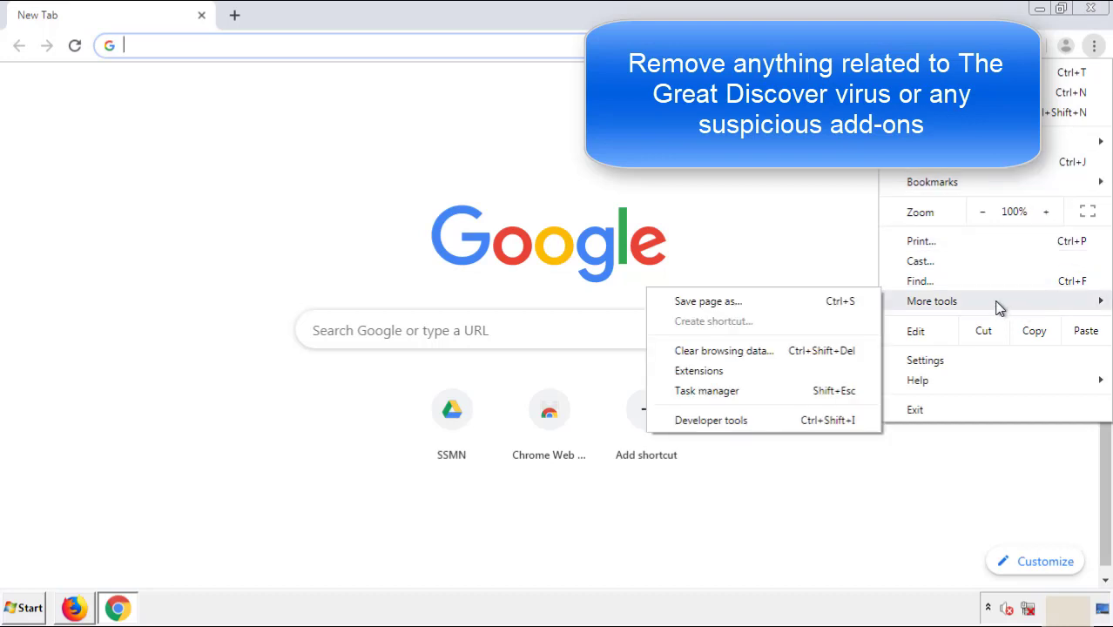
{"action": "left_click", "coordinate": [716, 371]}
{"action": "scroll", "coordinate": [315, 283], "scroll_direction": "down", "scroll_amount": 5}
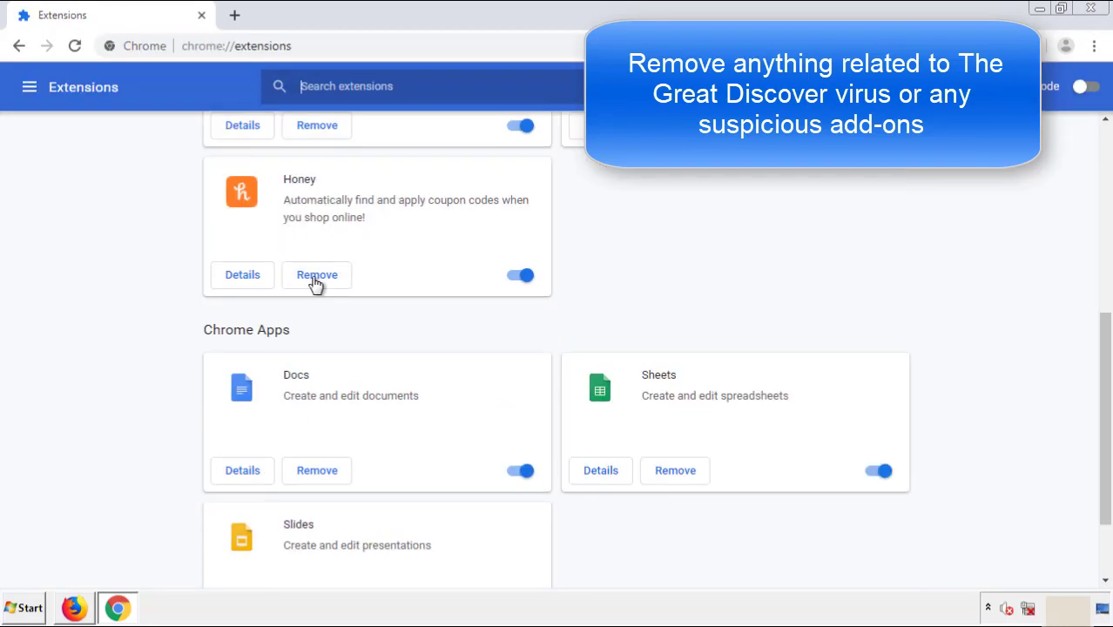
{"action": "scroll", "coordinate": [422, 318], "scroll_direction": "up", "scroll_amount": 5}
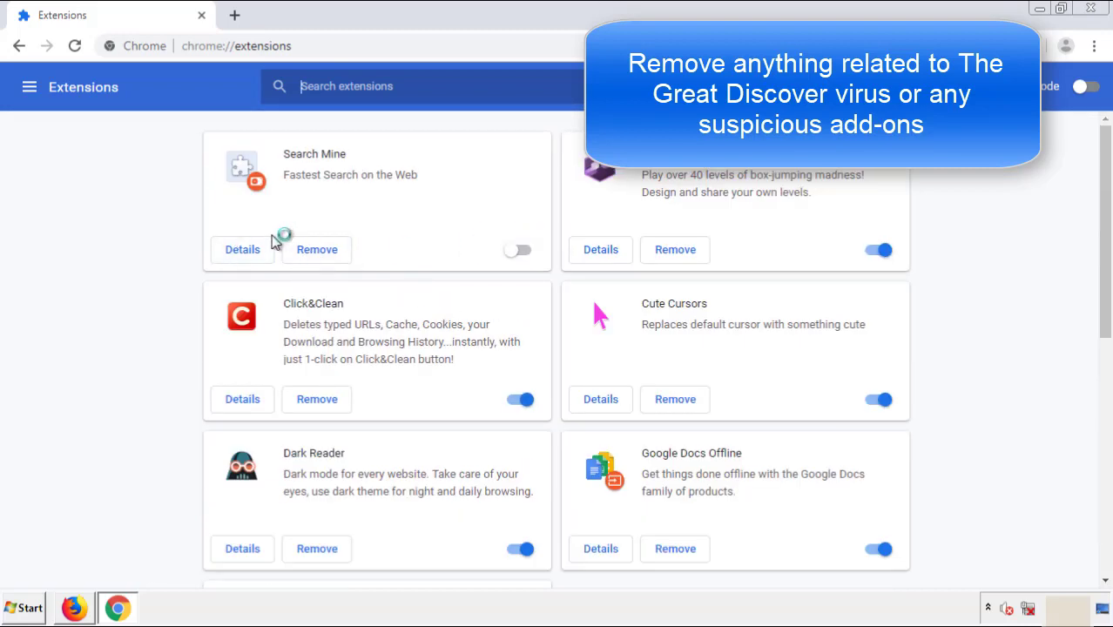
{"action": "left_click", "coordinate": [315, 252]}
{"action": "key", "text": "Return"}
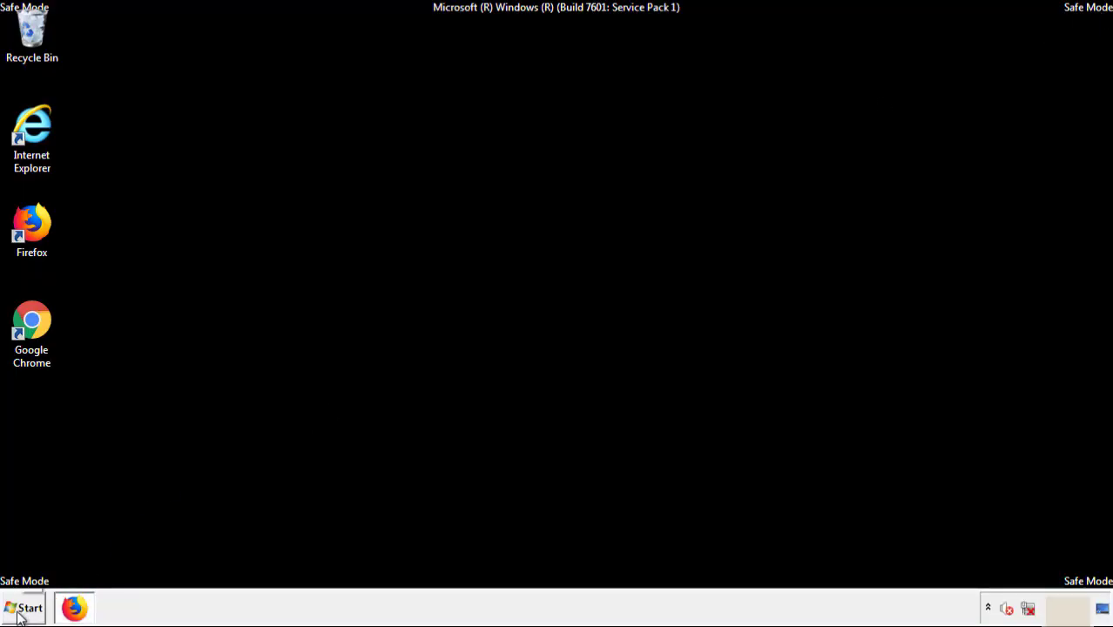
Bring up the Windows shutdown choices that include restarting the computer.
{"action": "left_click", "coordinate": [26, 608]}
{"action": "left_click", "coordinate": [301, 570]}
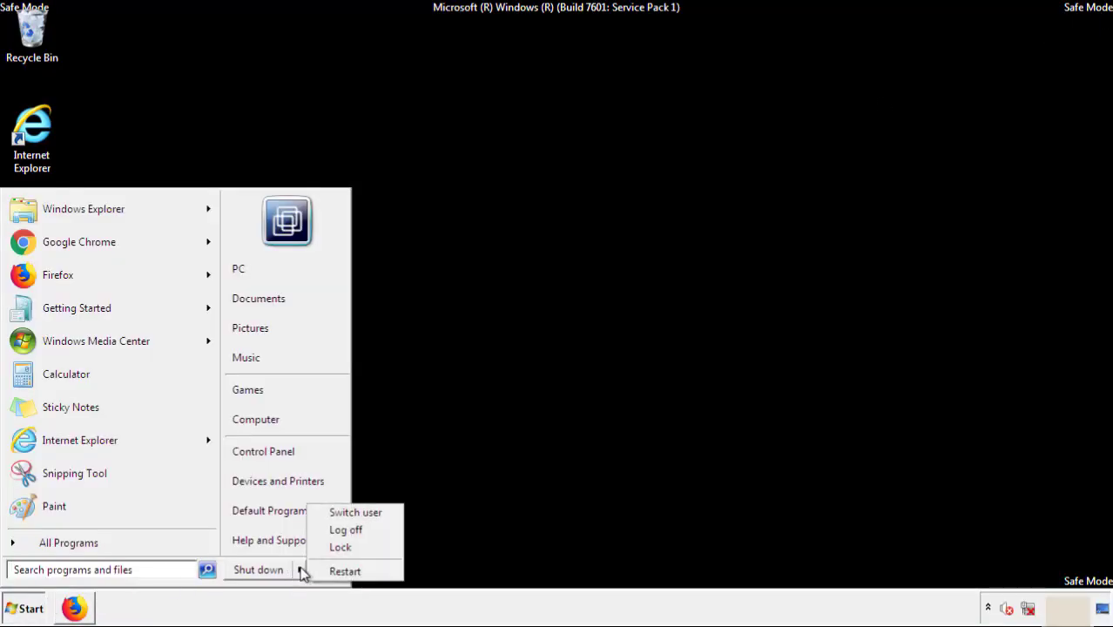